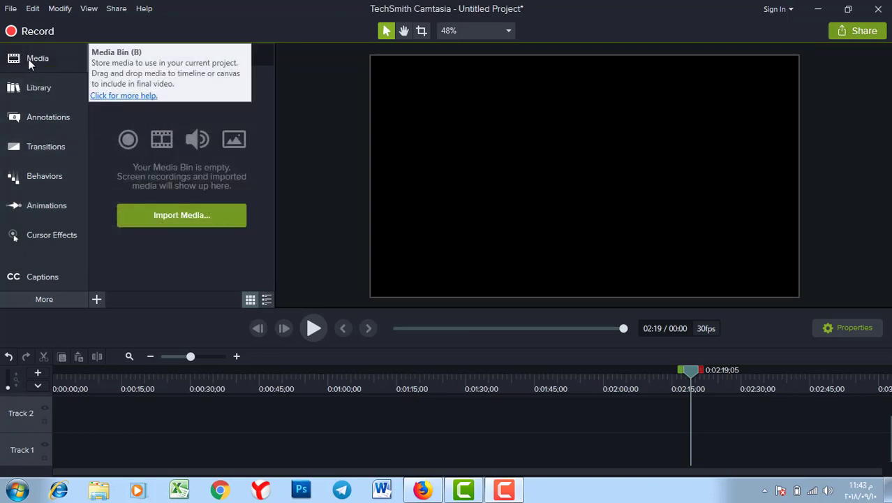
- View the files offered for import into the Media Bin and close the import dialog without importing anything
click(29, 59)
click(38, 67)
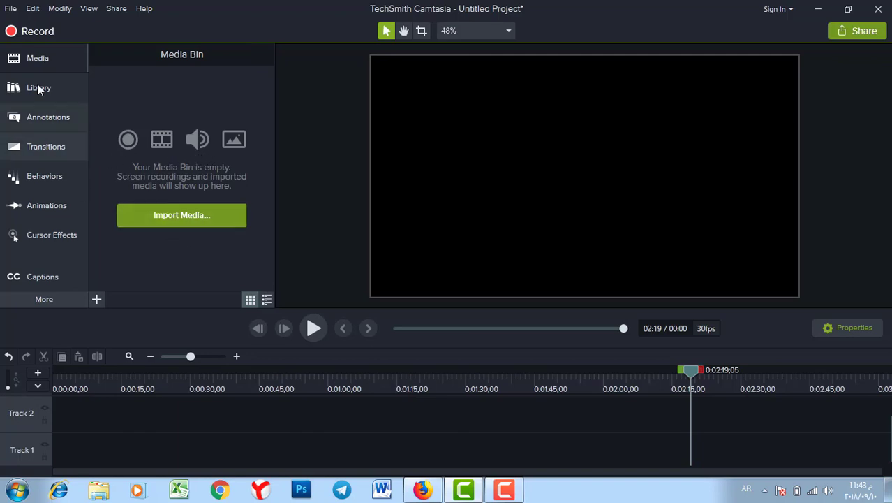
click(35, 59)
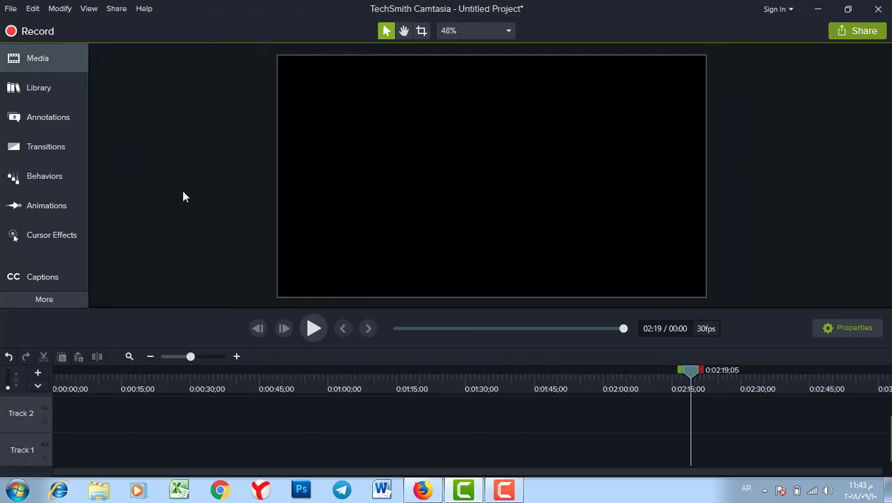
click(39, 61)
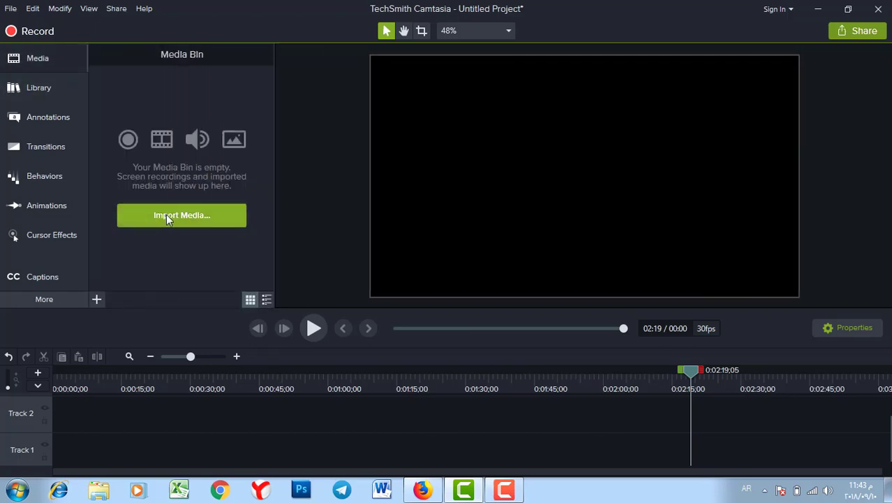
click(184, 176)
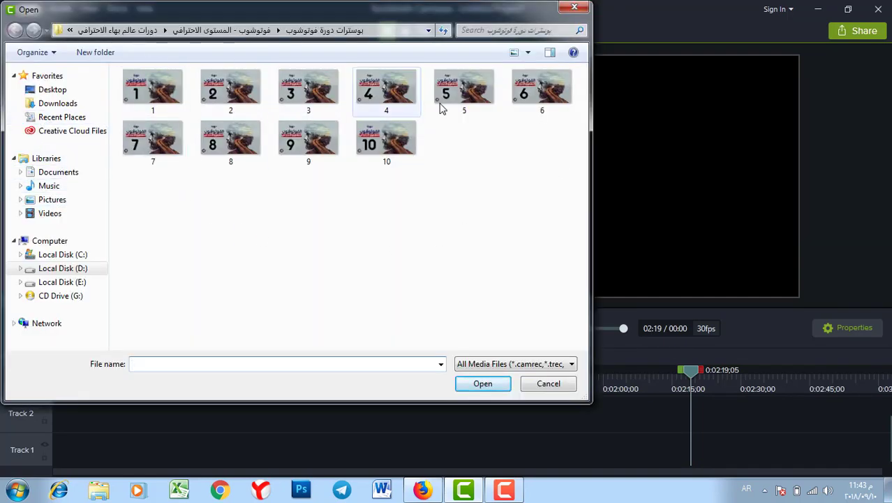
click(573, 8)
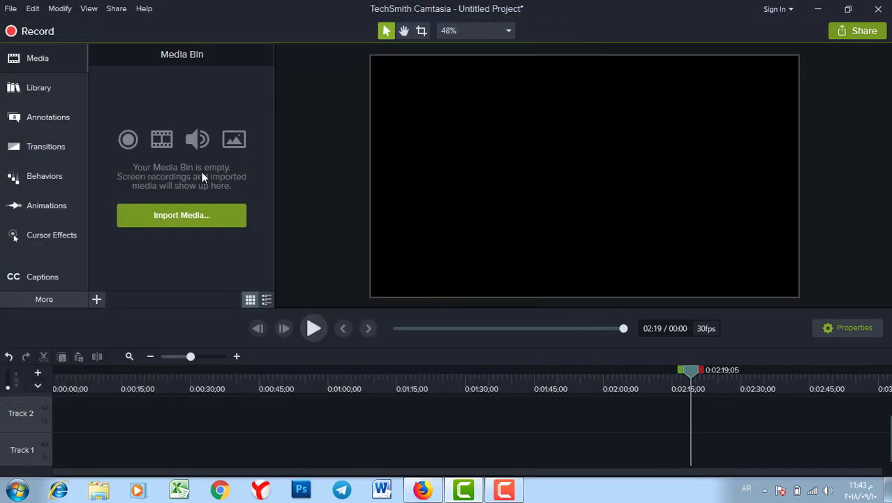
- Add the Apartment-01 image from the library's Icons > Buildings folder to the start of Track 2
click(37, 89)
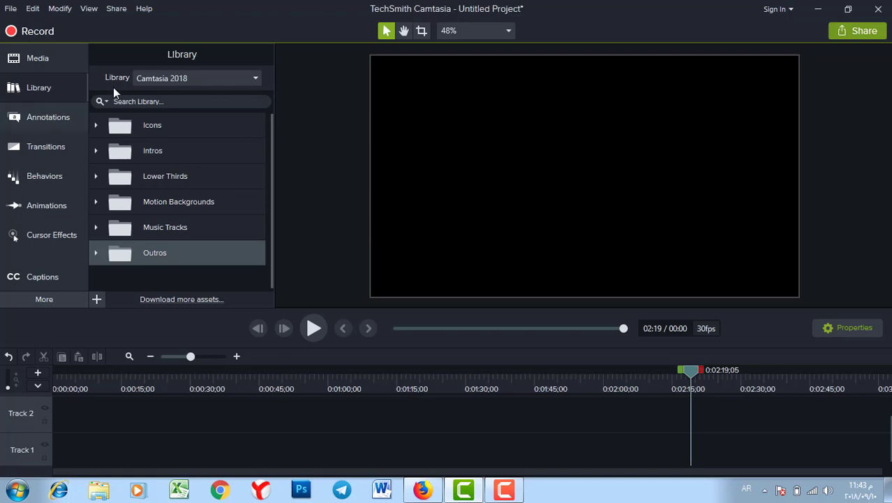
click(98, 125)
click(98, 127)
click(97, 126)
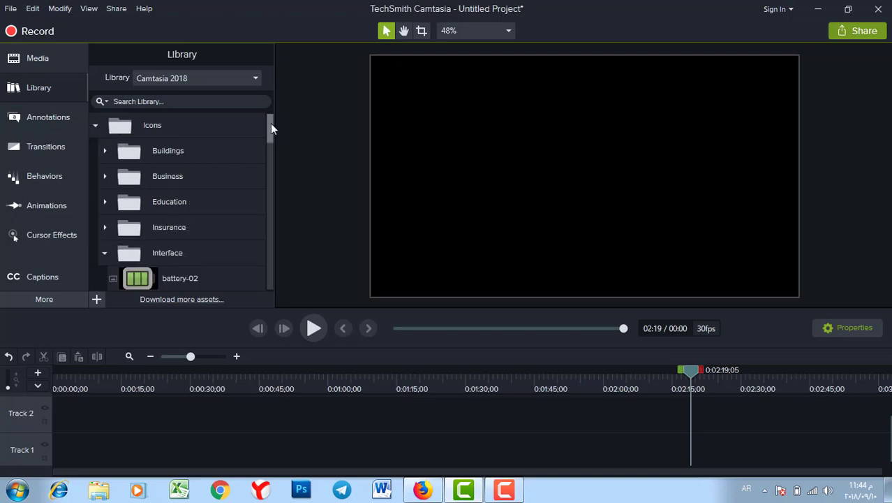
drag(269, 129, 265, 121)
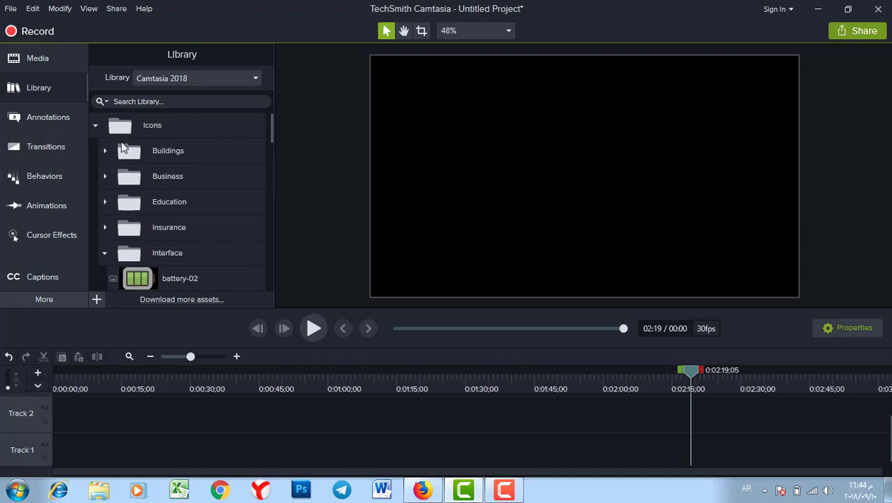
click(105, 151)
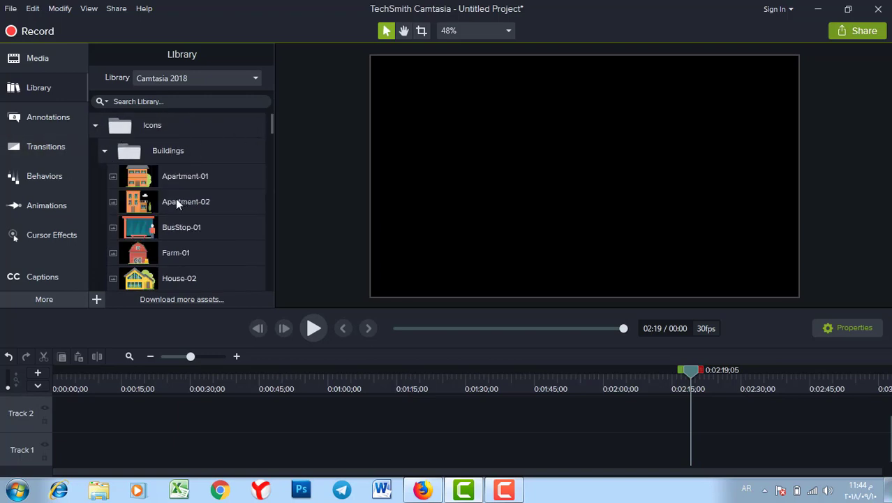
drag(174, 178, 82, 410)
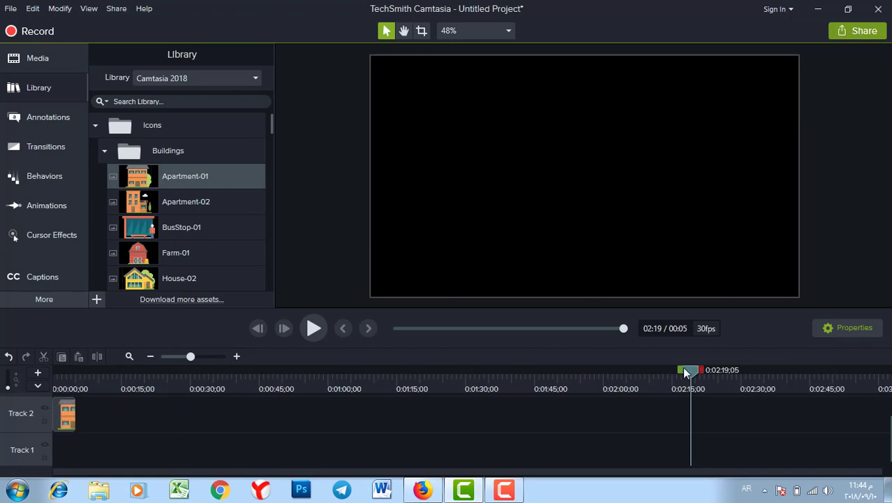
- Return the playhead to 0:00:00;00, then scale down the apartment image and align it with the canvas's lower-left corner
drag(684, 370, 56, 370)
click(547, 184)
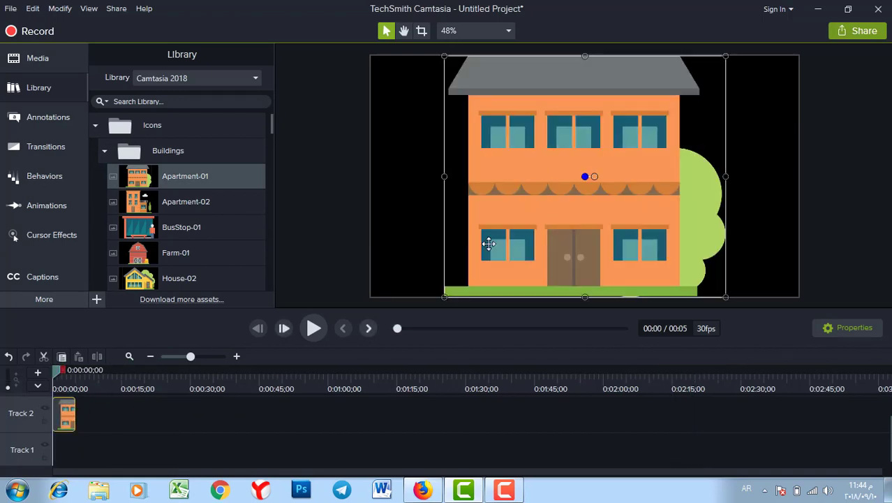
click(444, 301)
click(584, 175)
scroll(532, 223, up, 5)
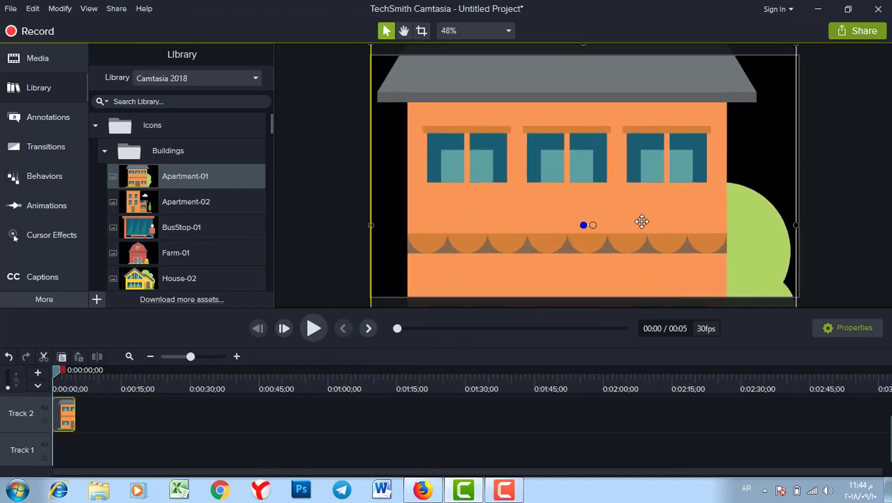
drag(743, 102, 779, 119)
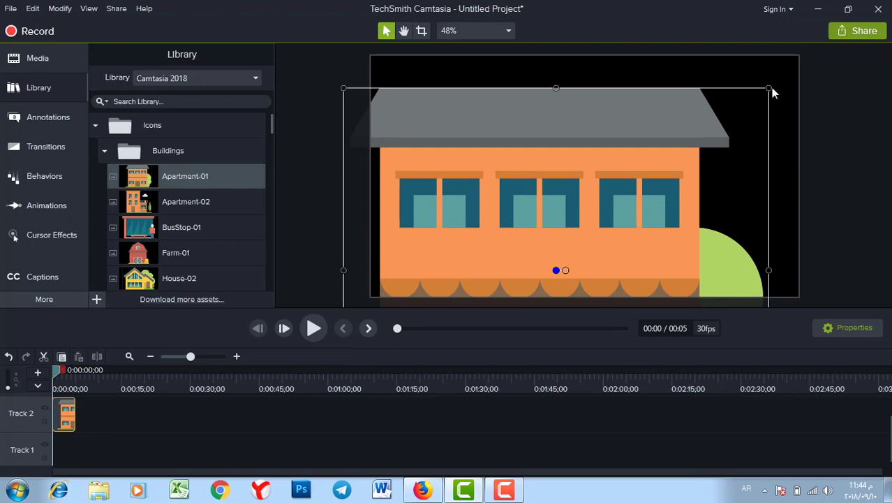
drag(769, 89, 584, 245)
drag(527, 235, 534, 116)
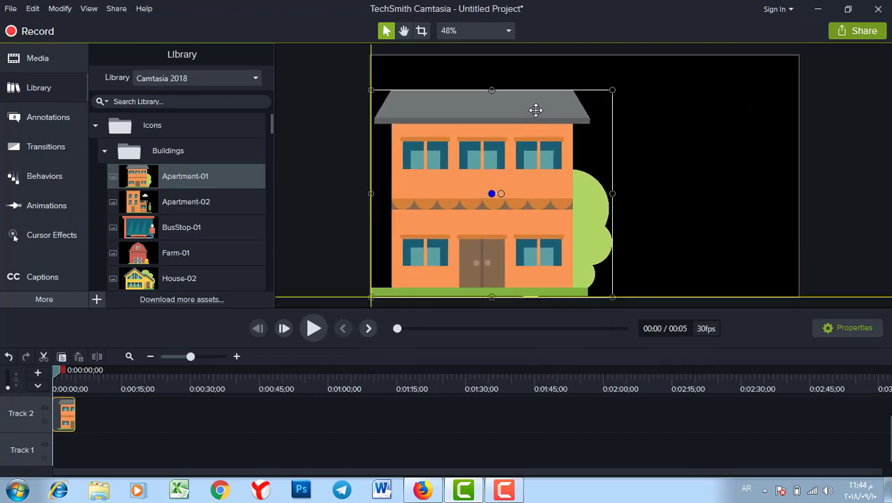
mouse_move(517, 147)
mouse_down()
mouse_move(539, 133)
mouse_move(513, 152)
mouse_up()
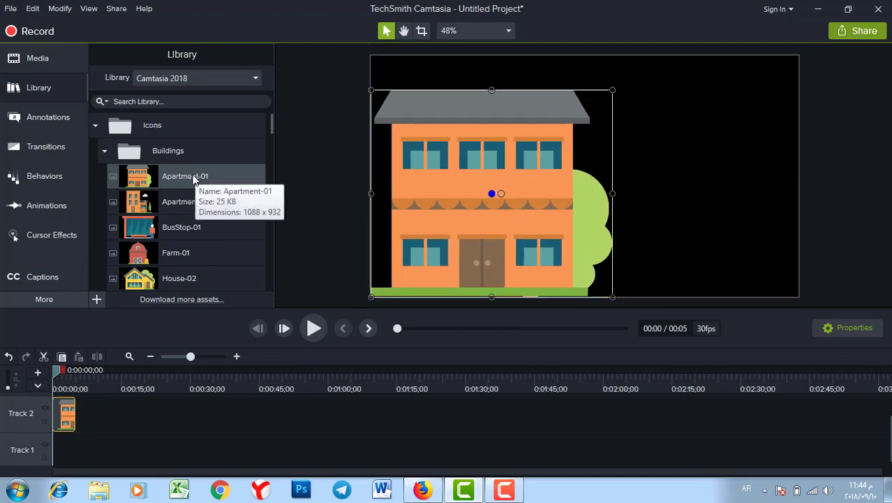
- Collapse the Buildings folder and examine the Business, Education and remaining icon folders in the library
click(106, 153)
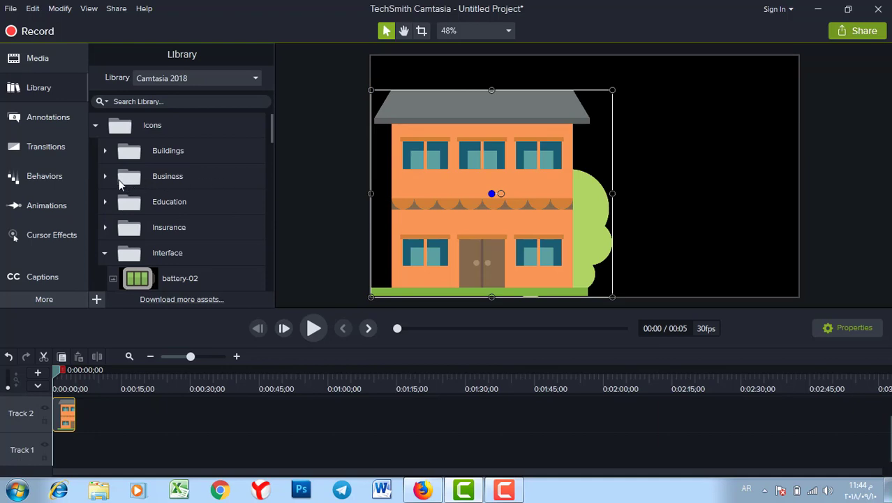
click(105, 177)
click(105, 176)
click(105, 203)
click(104, 202)
drag(269, 131, 251, 260)
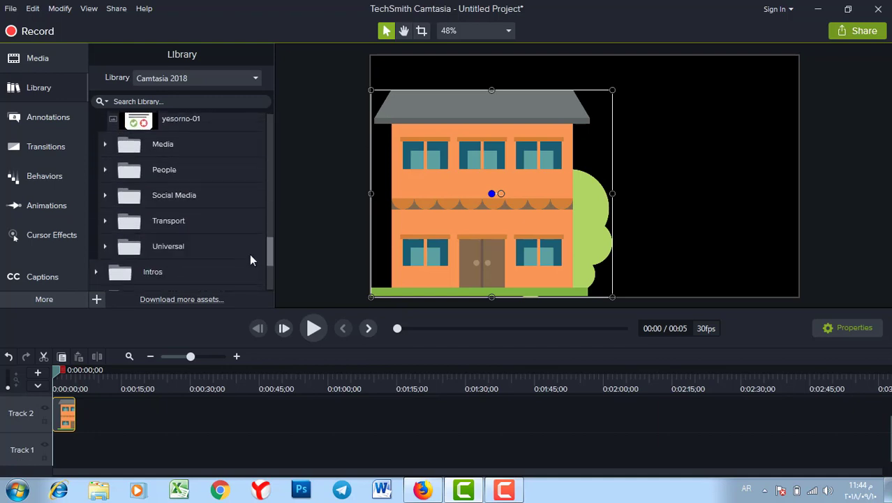
scroll(248, 259, down, 2)
scroll(246, 261, down, 1)
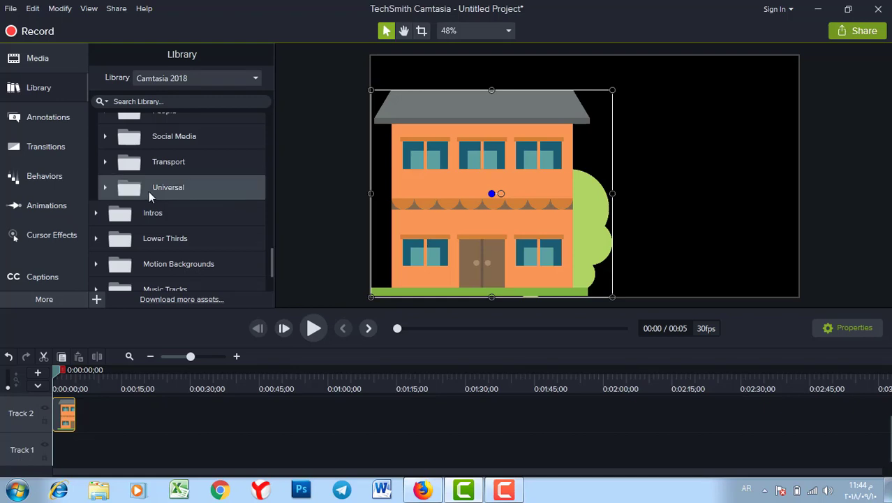
- Examine the Transport icons, then collapse the Transport, Interface and Icons folders
click(106, 163)
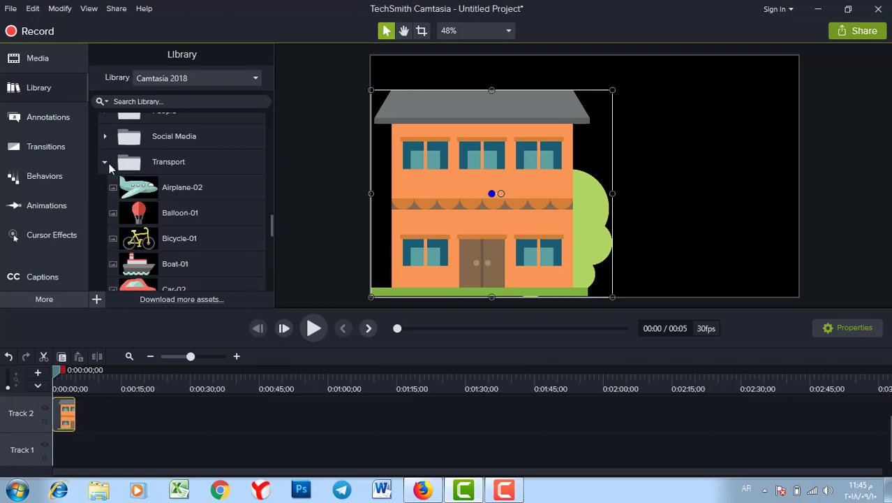
scroll(270, 227, up, 1)
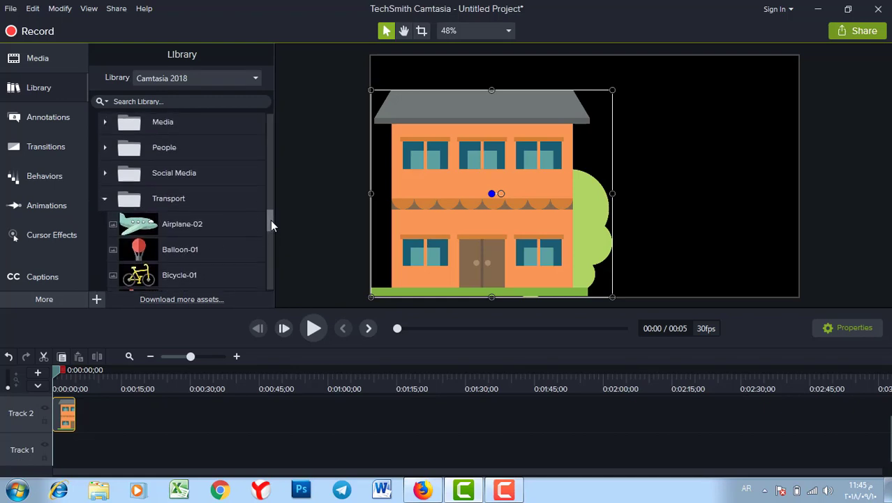
click(104, 207)
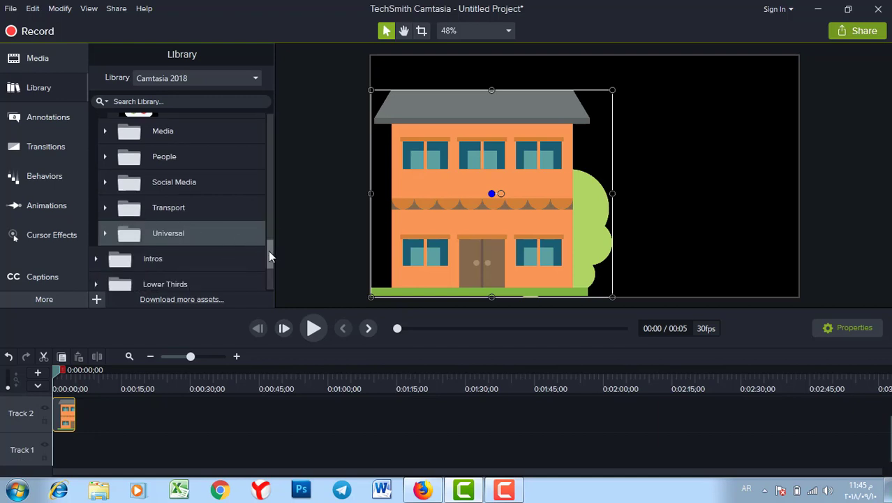
scroll(270, 251, up, 5)
click(104, 213)
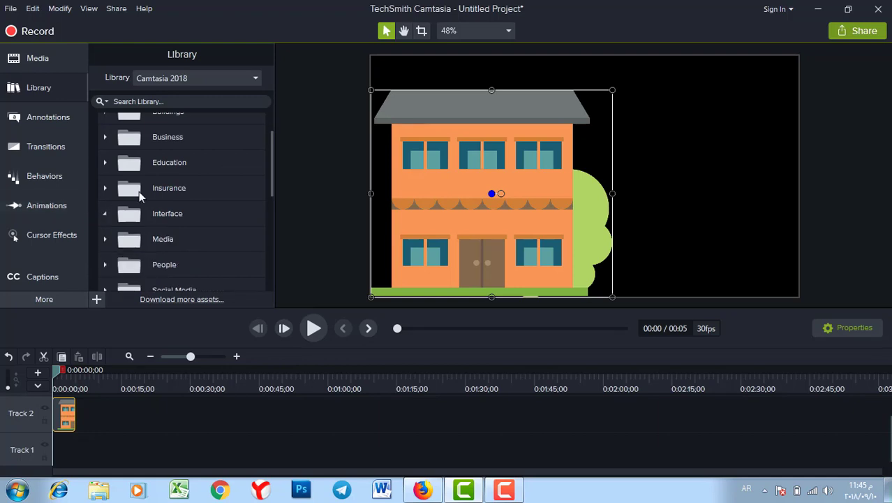
scroll(269, 150, up, 2)
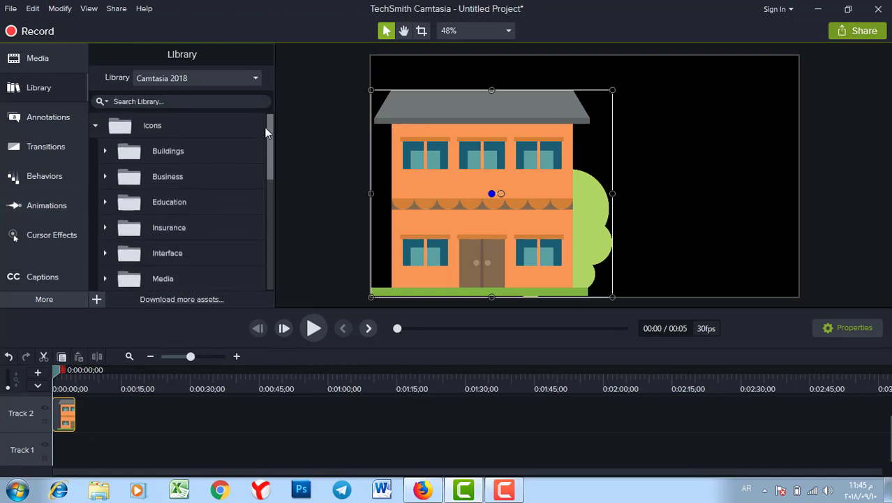
click(95, 127)
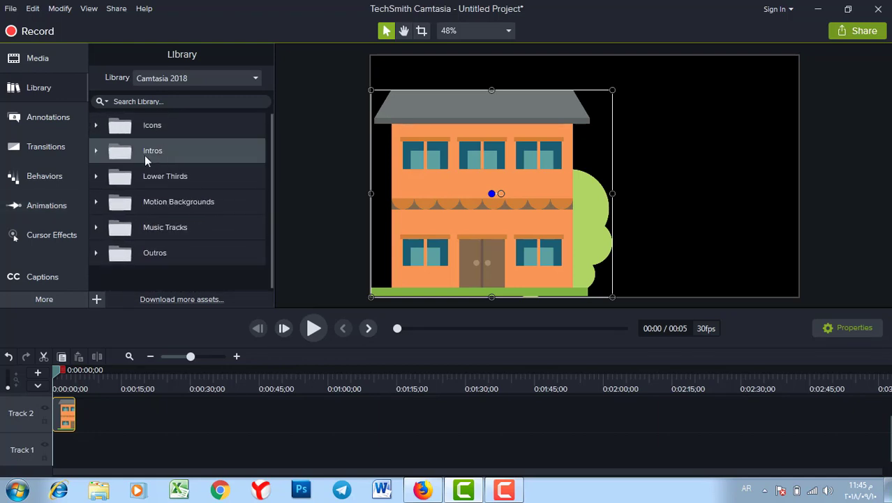
- Expand the library's Intros folder, preview the cornercircles intro and close the preview
click(96, 151)
mouse_move(274, 136)
mouse_down()
mouse_move(263, 170)
mouse_move(264, 132)
mouse_up()
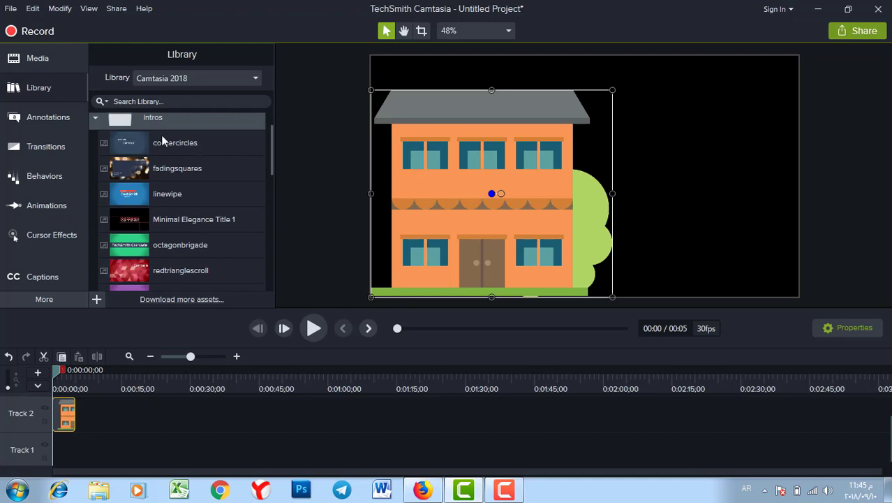
mouse_move(270, 142)
mouse_down()
mouse_move(269, 224)
mouse_move(265, 134)
mouse_up()
click(237, 166)
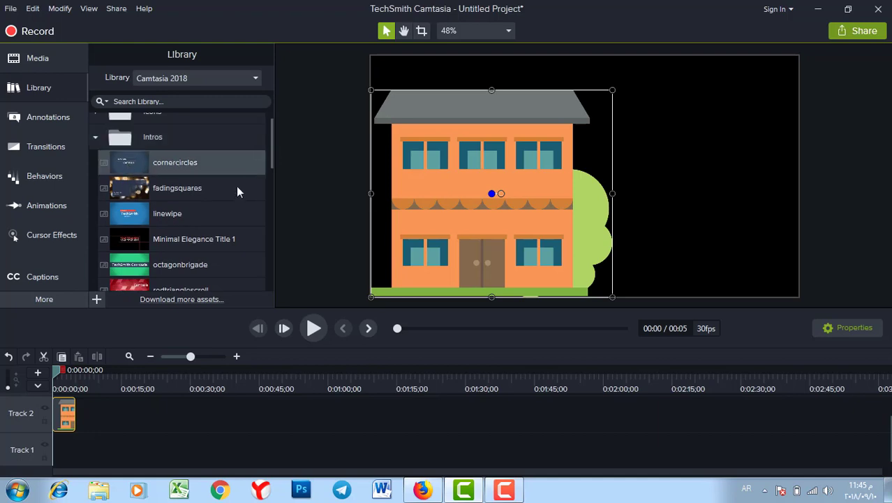
double_click(135, 171)
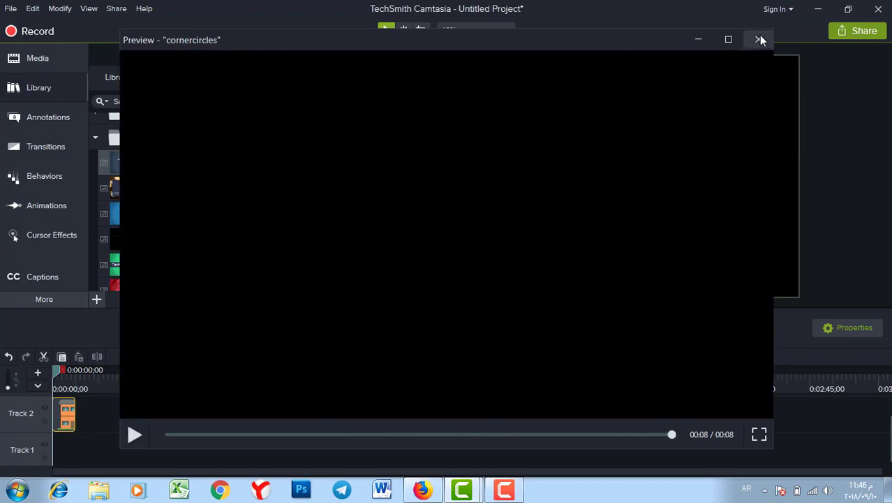
click(760, 39)
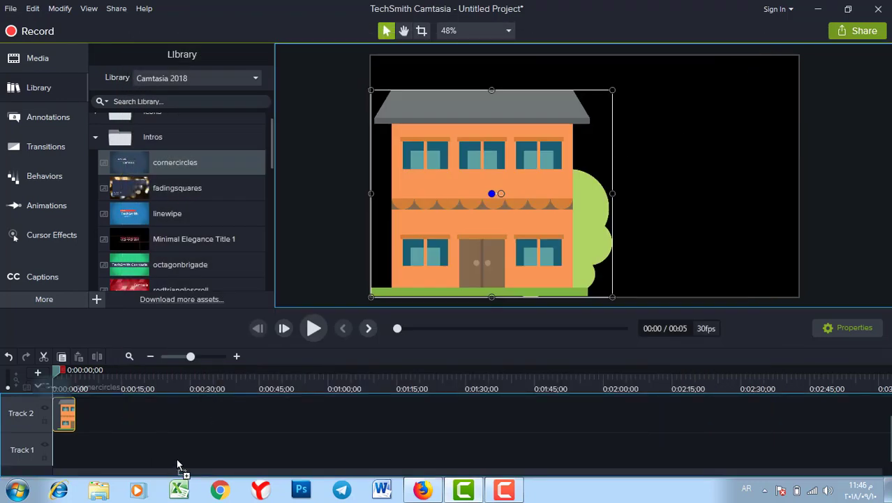
- Place the cornercircles intro on Track 3 at about 10 seconds, expand its group and select its lower text layer
drag(177, 458, 91, 415)
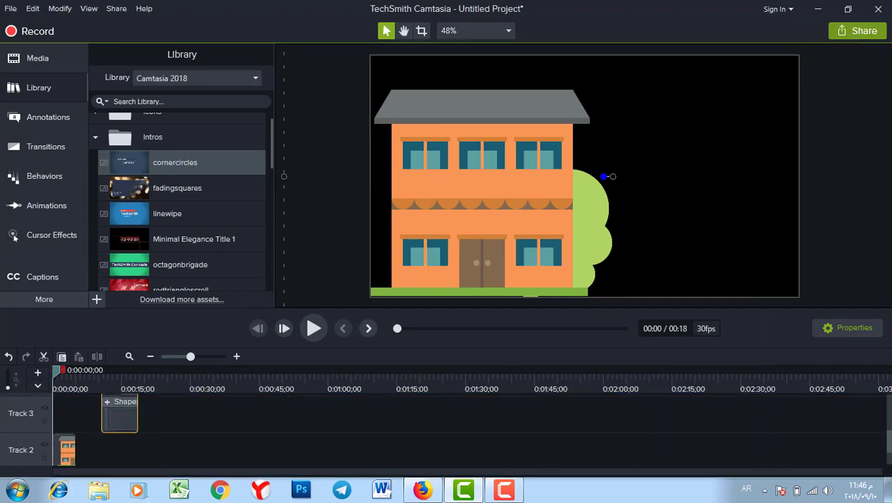
click(107, 402)
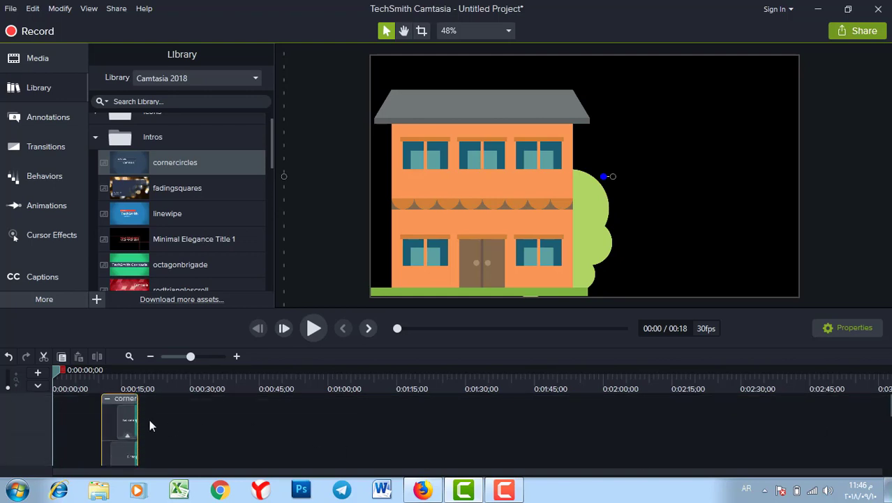
click(127, 451)
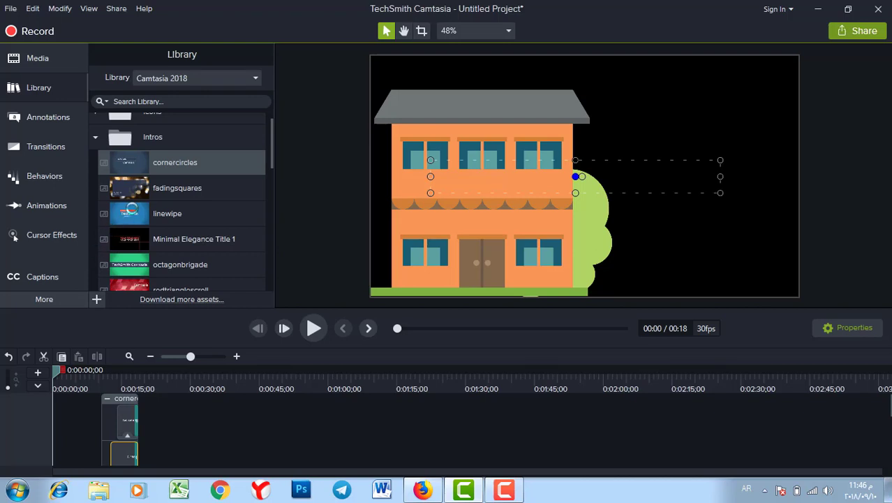
- Examine the other intro templates, including fadingsquares and squarepegs, and collapse the Intros folder
click(135, 195)
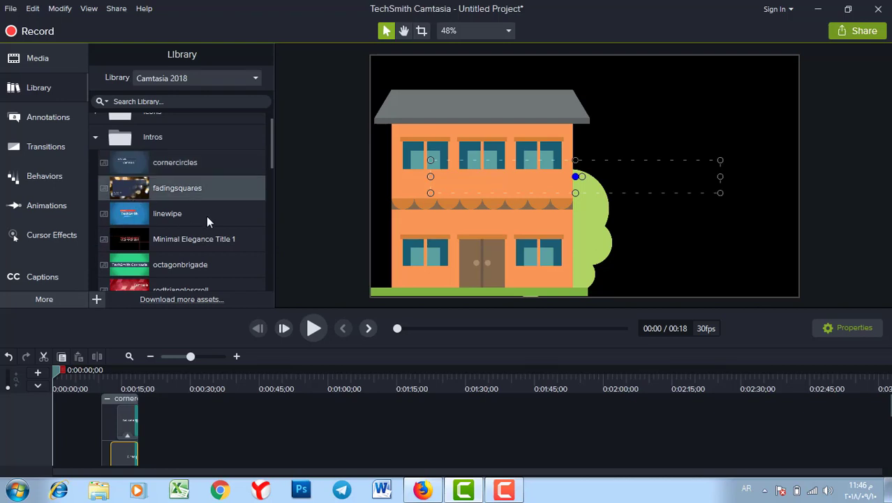
drag(270, 133, 264, 199)
click(127, 227)
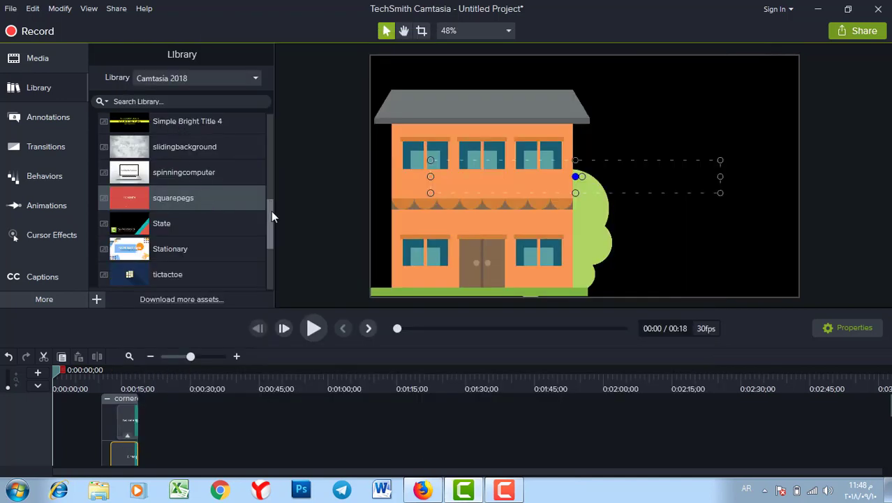
drag(271, 210, 263, 123)
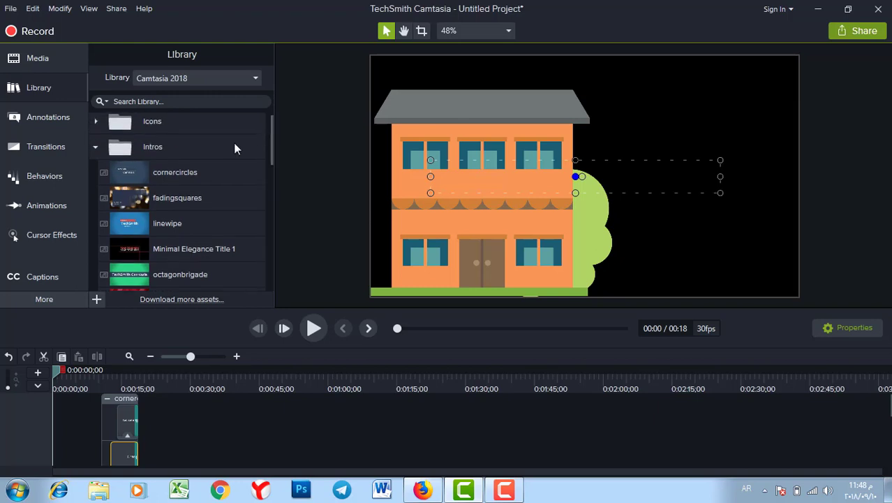
click(96, 149)
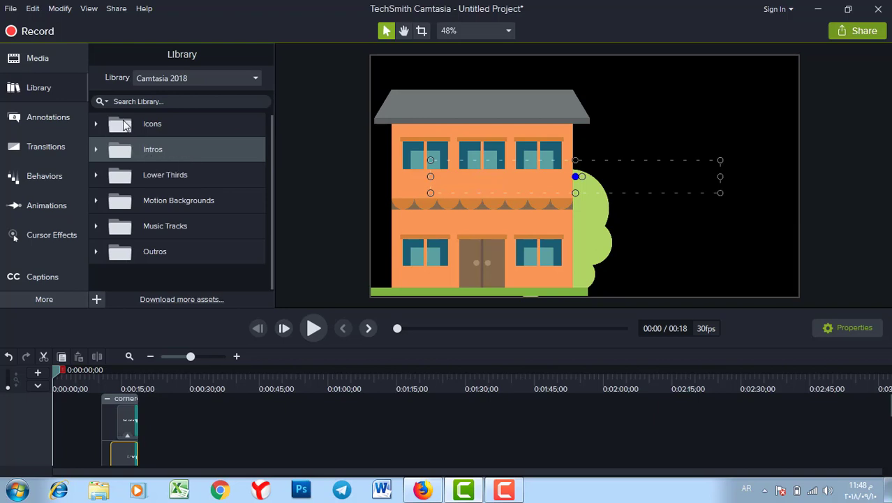
- Expand the Lower Thirds folder, place the Assist lower third on Track 4 at about 24 seconds and expand its group
click(160, 176)
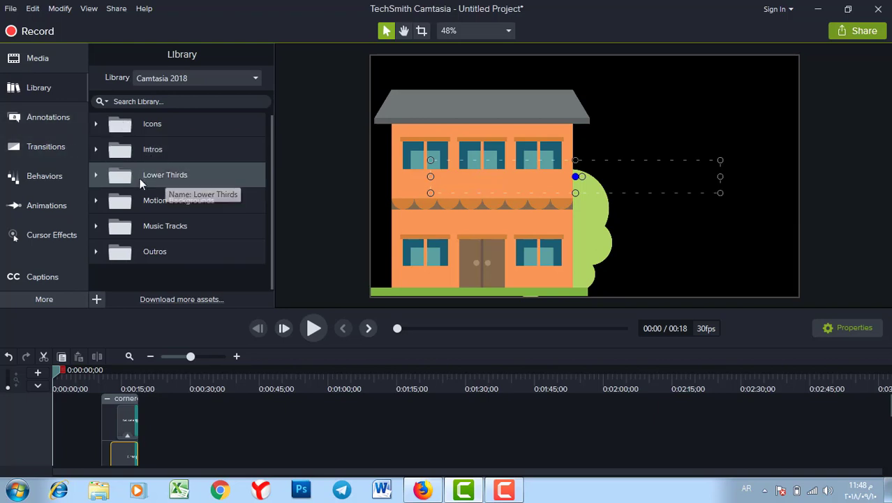
click(104, 176)
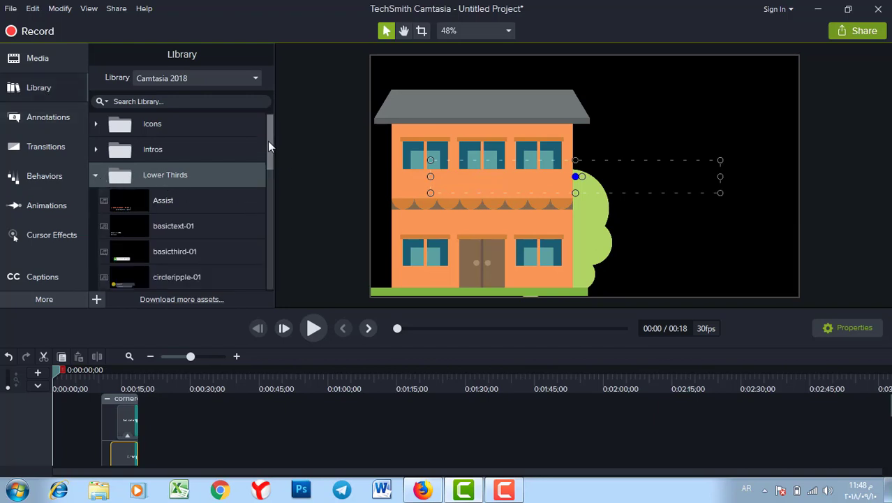
mouse_move(267, 140)
mouse_down()
mouse_move(264, 186)
mouse_move(262, 157)
mouse_up()
click(130, 150)
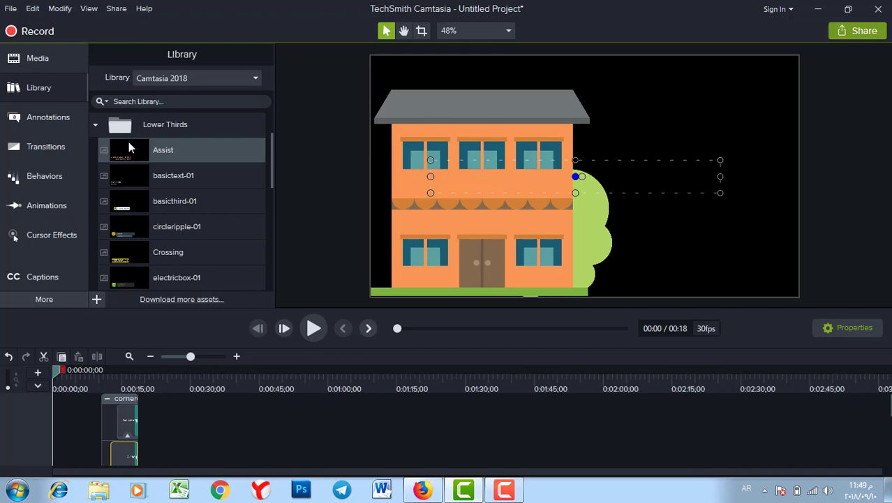
drag(129, 153, 170, 417)
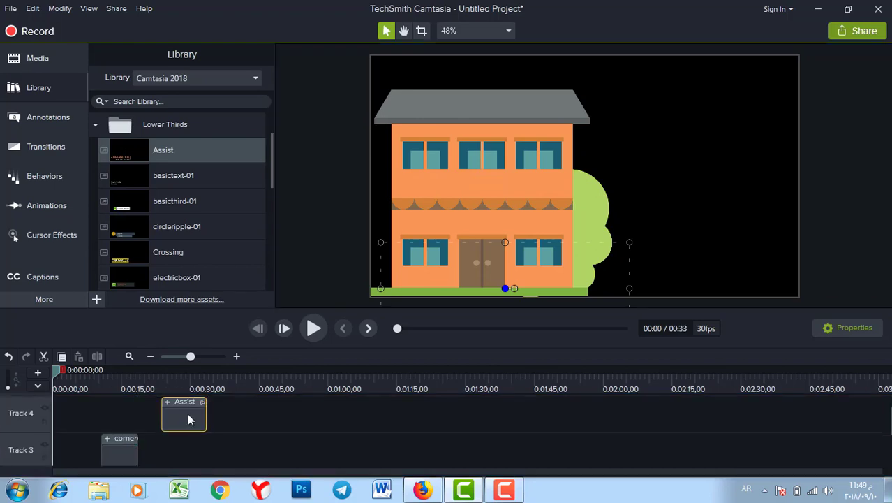
click(168, 401)
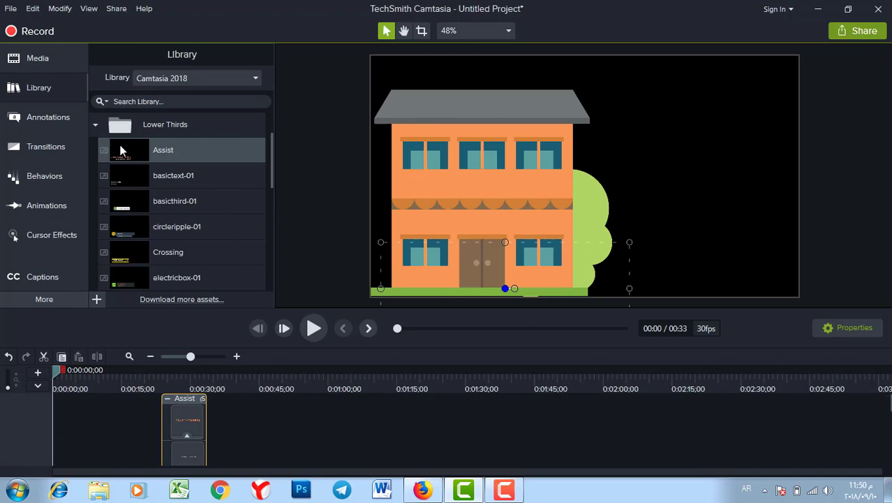
- Collapse Lower Thirds, expand Motion Backgrounds, and preview the flyingapps background before closing the preview
click(95, 125)
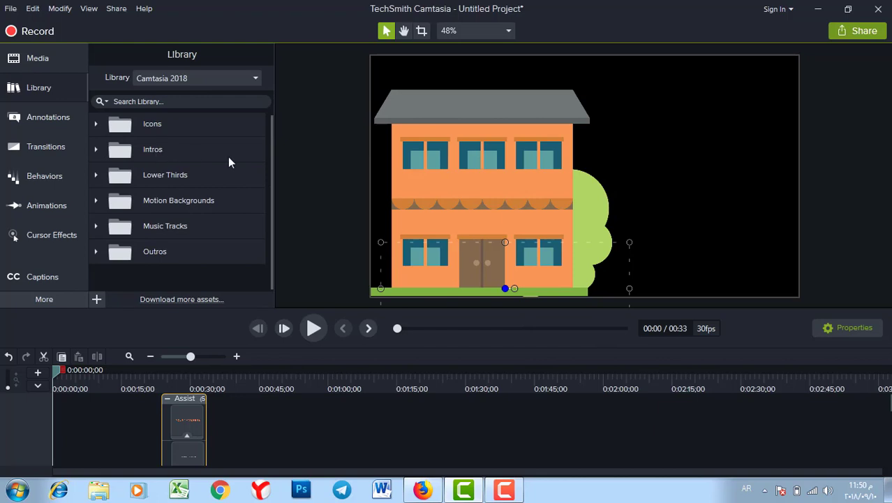
click(95, 200)
drag(271, 130, 268, 178)
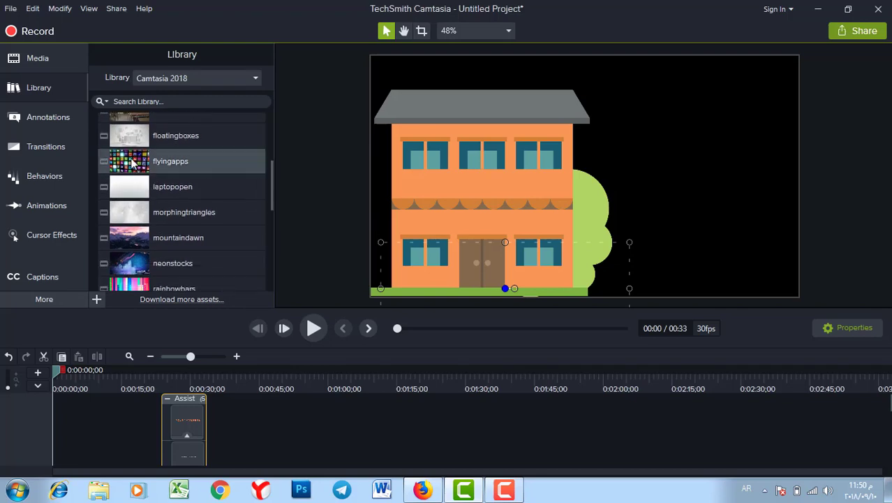
double_click(201, 176)
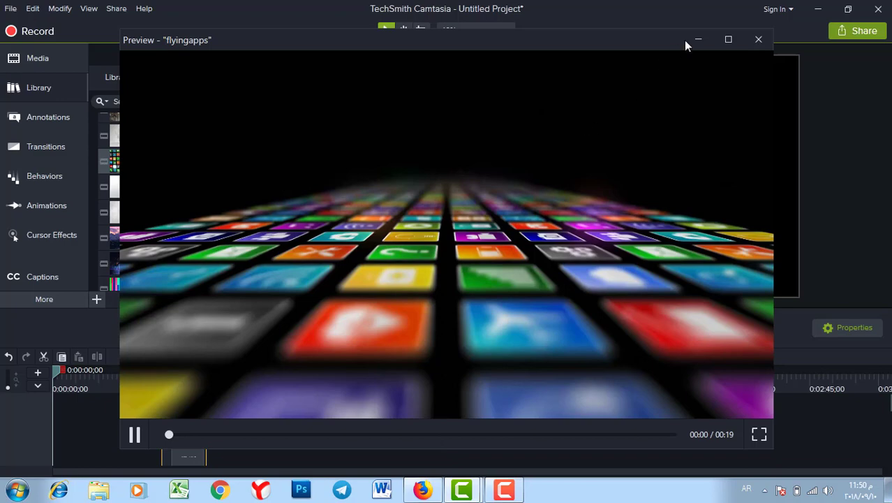
click(759, 39)
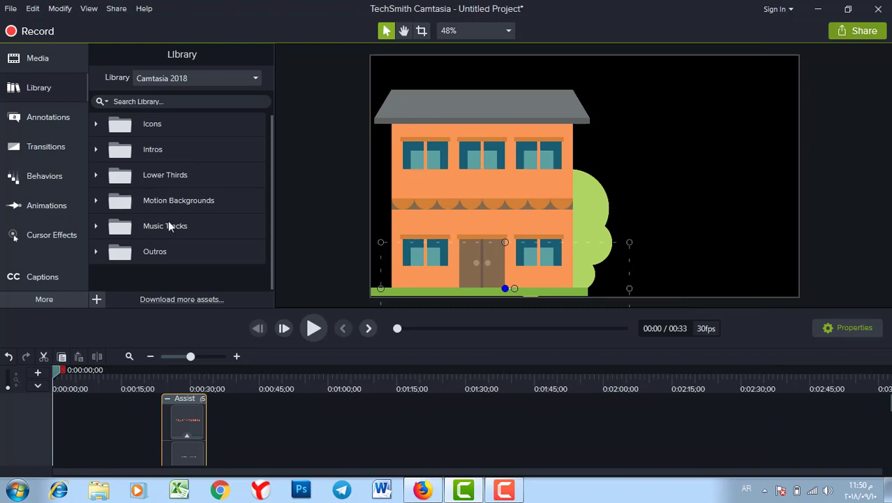
- Expand the Music Tracks folder and preview the asimpleway track, skipping ahead in its playback
click(97, 224)
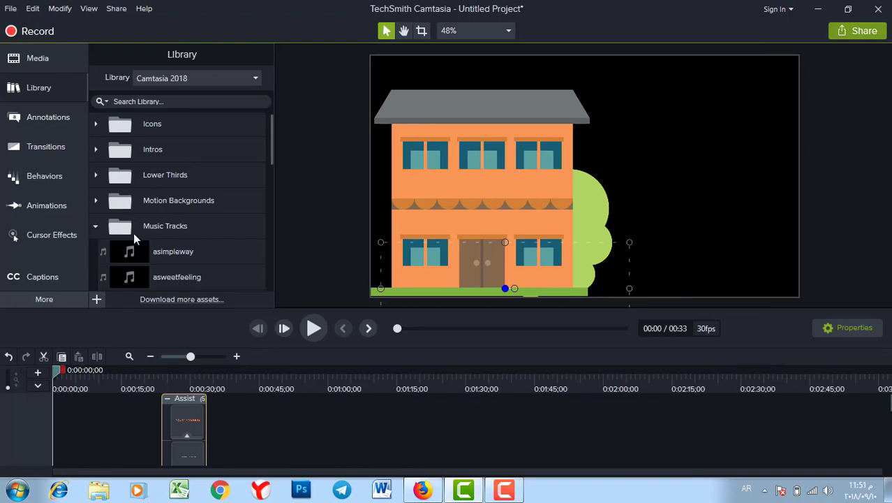
drag(271, 133, 263, 163)
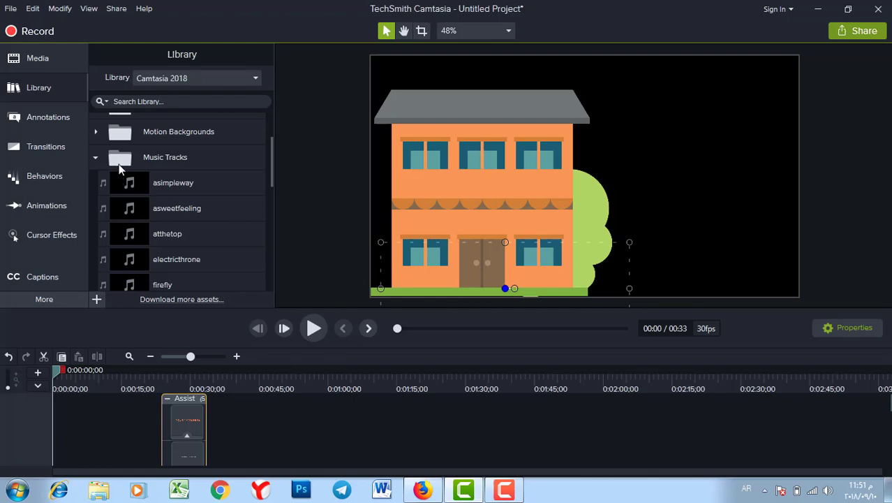
drag(269, 146, 270, 153)
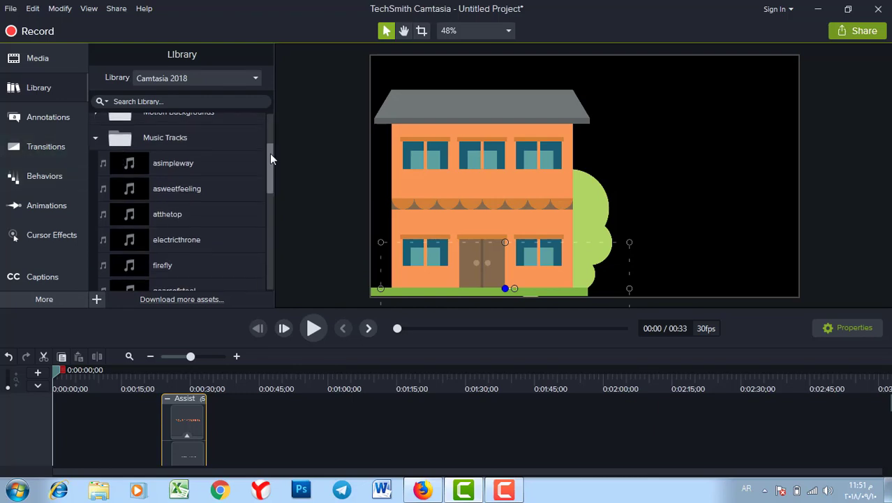
double_click(134, 159)
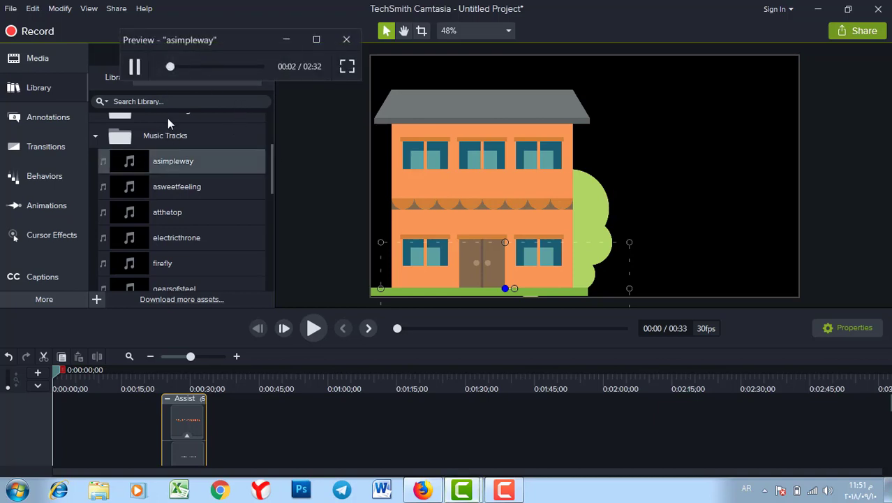
click(184, 66)
click(136, 67)
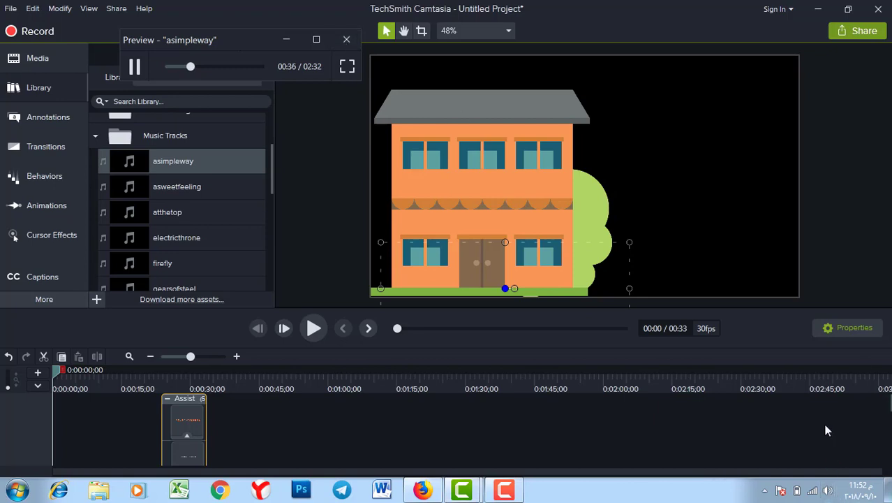
- Lower the system volume to about 45 and close the asimpleway preview
click(828, 491)
drag(828, 323, 836, 370)
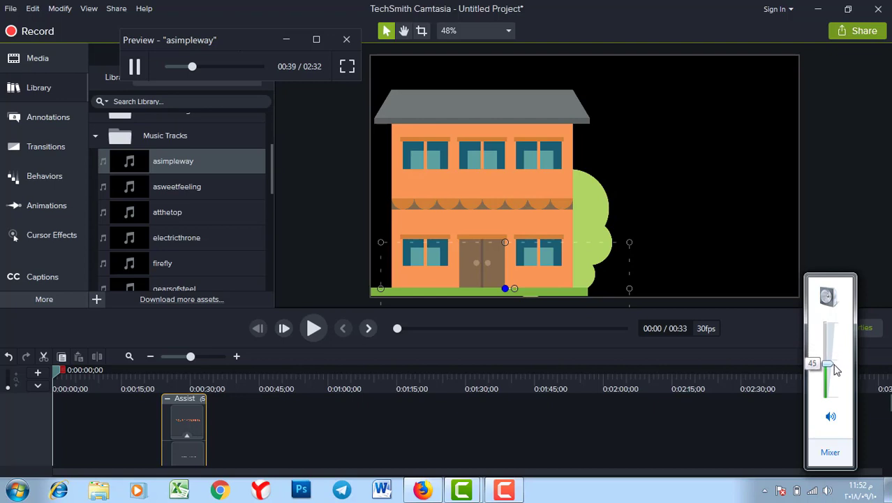
click(344, 40)
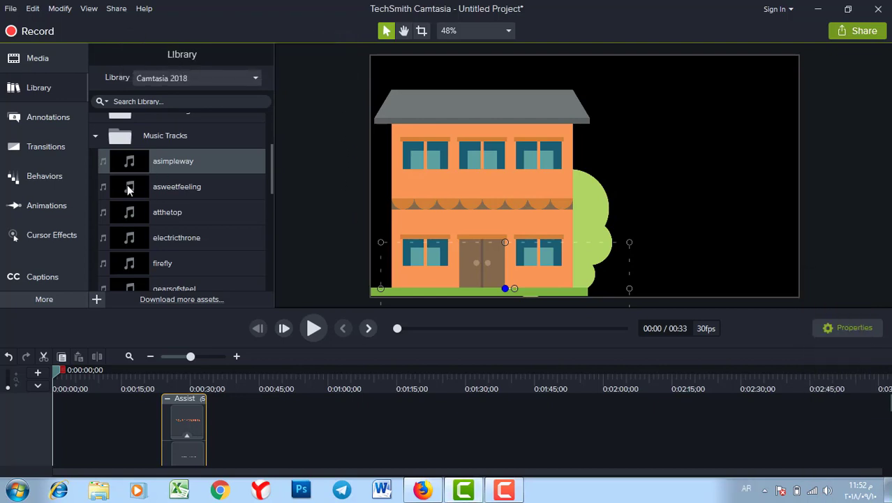
- Preview the atthetop and electricthrone music tracks, bringing the electricthrone preview window back to the front
click(127, 211)
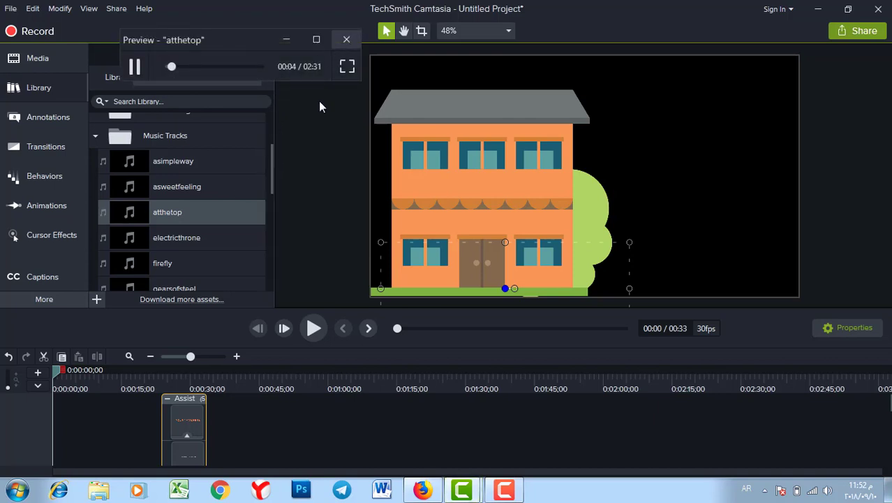
click(266, 164)
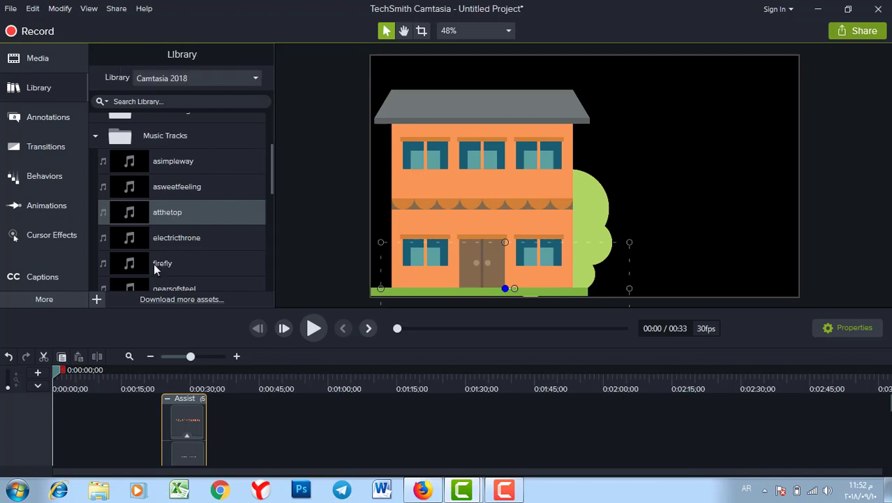
double_click(131, 239)
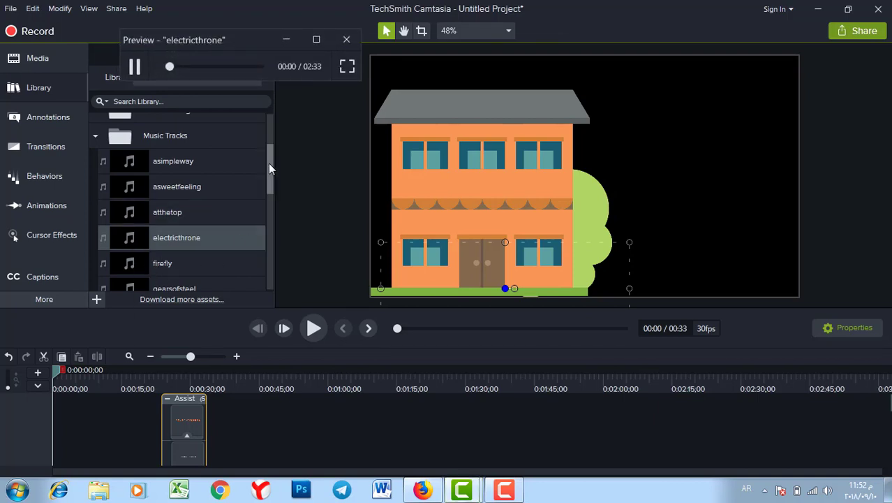
drag(269, 164, 270, 186)
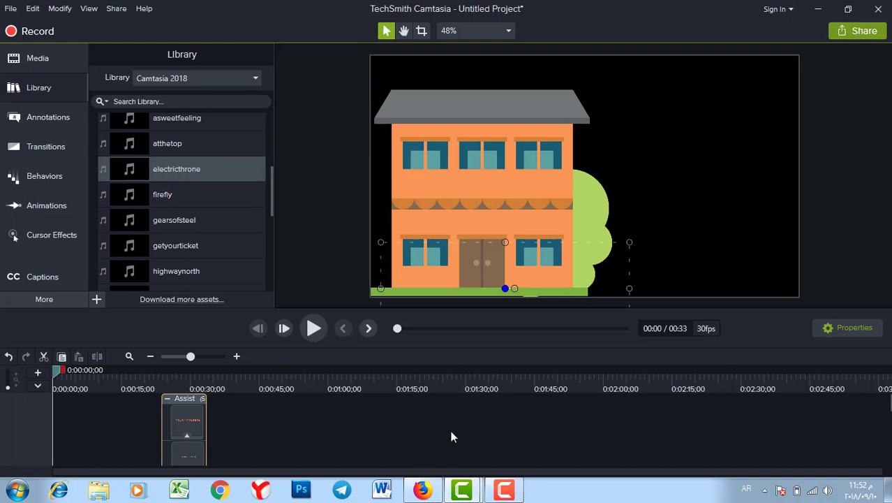
mouse_move(461, 489)
click(515, 415)
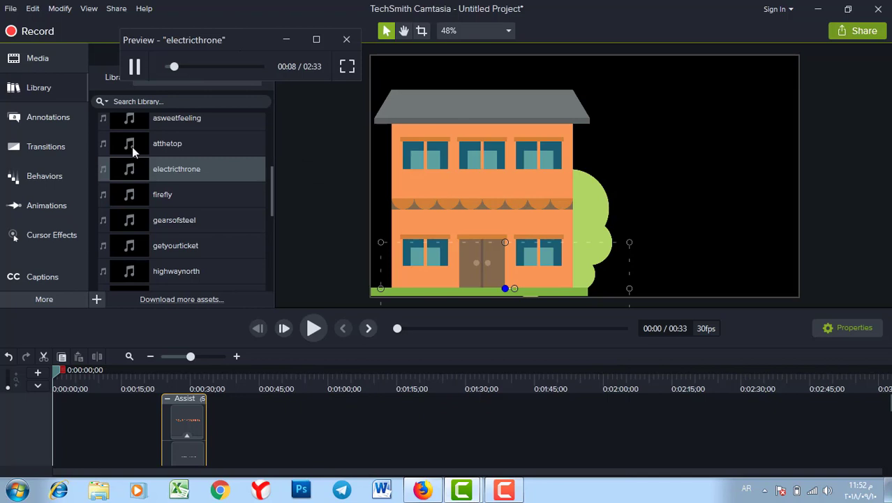
- Preview the firefly, gearsofsteel and getyourticket music tracks one after another
click(131, 195)
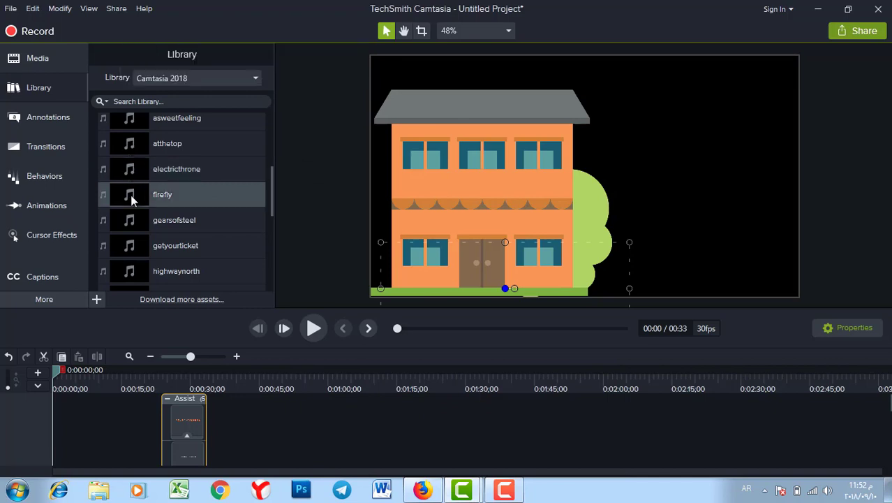
double_click(131, 195)
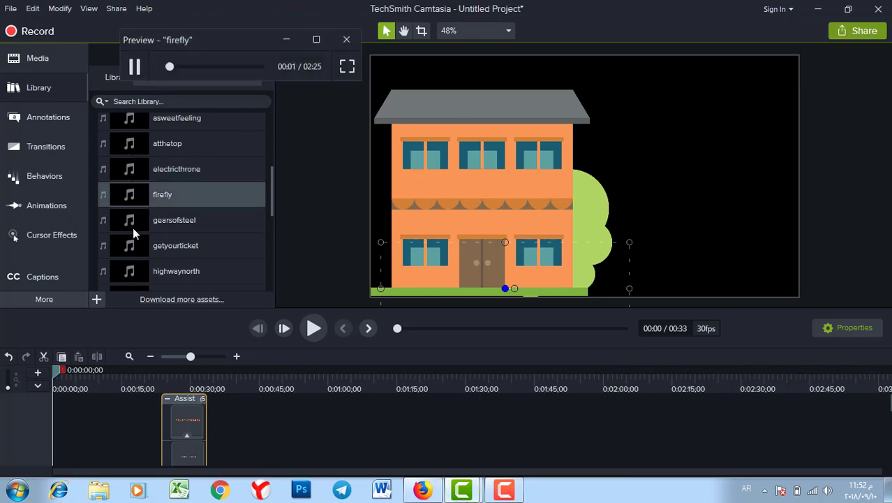
double_click(129, 221)
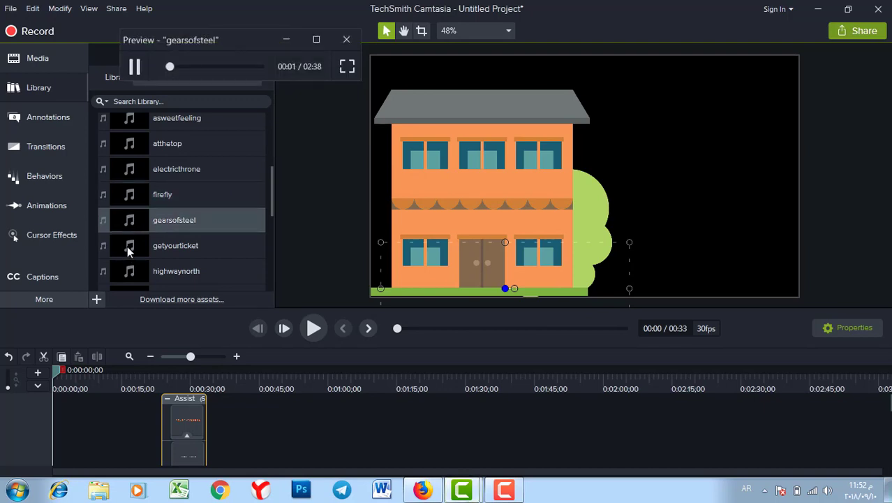
double_click(129, 248)
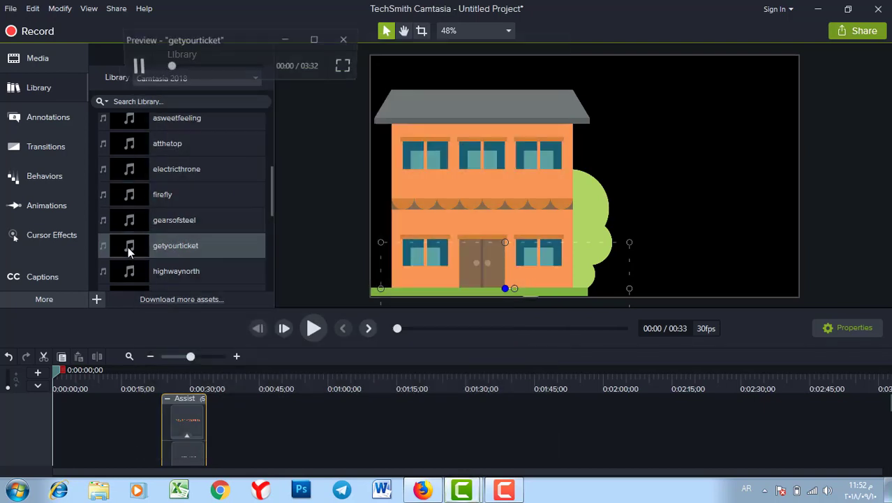
- Preview the highwaynorth, horizonbound and lechatgourmand music tracks
mouse_move(271, 207)
mouse_down()
mouse_move(272, 196)
mouse_move(272, 212)
mouse_up()
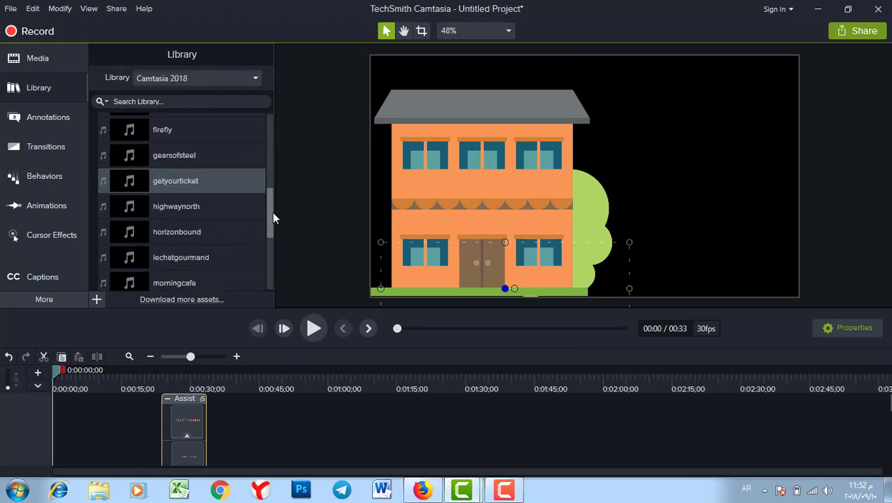
double_click(126, 211)
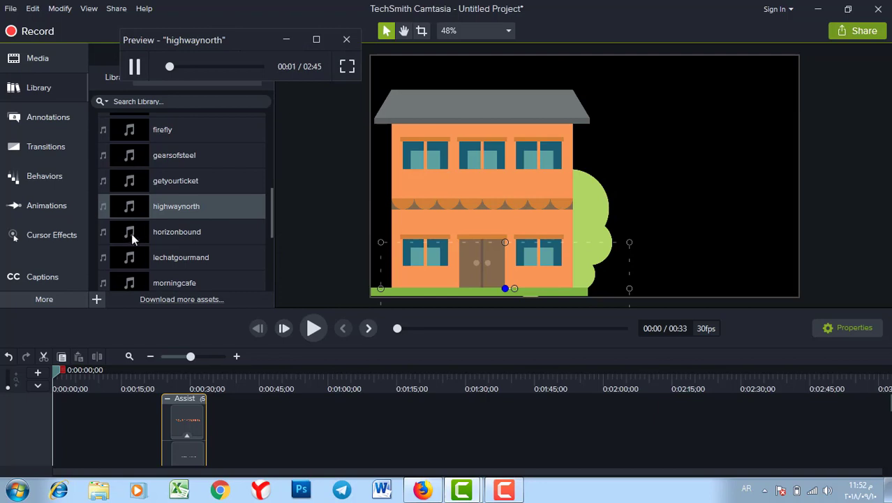
double_click(129, 230)
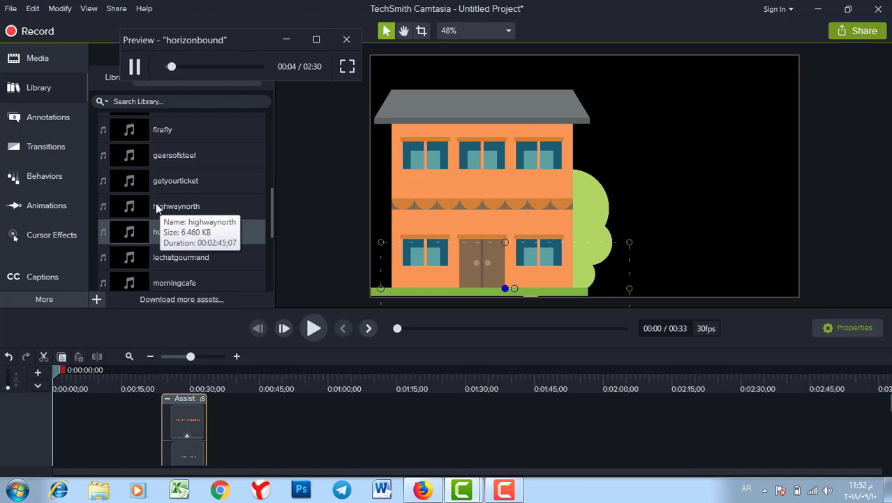
double_click(132, 261)
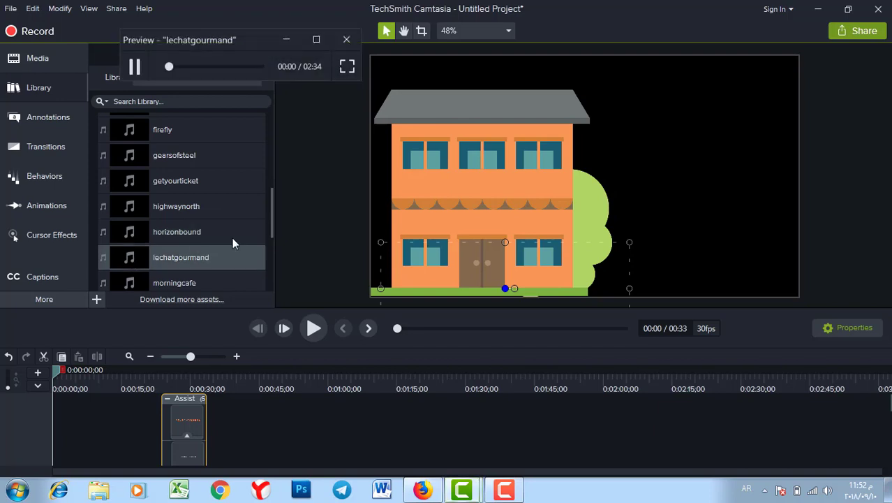
- Preview tracks near the end of the music list, including videogamemusic, and close the preview
drag(271, 210, 272, 267)
double_click(151, 226)
click(125, 197)
double_click(125, 197)
double_click(126, 238)
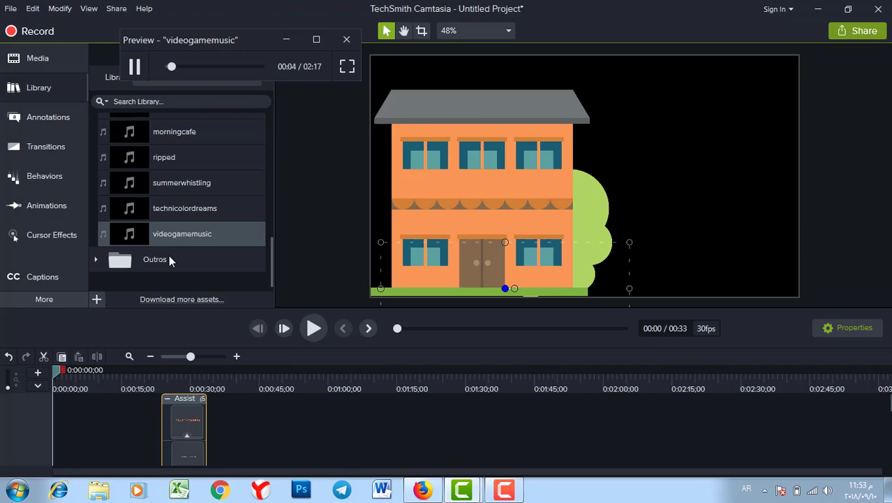
click(346, 41)
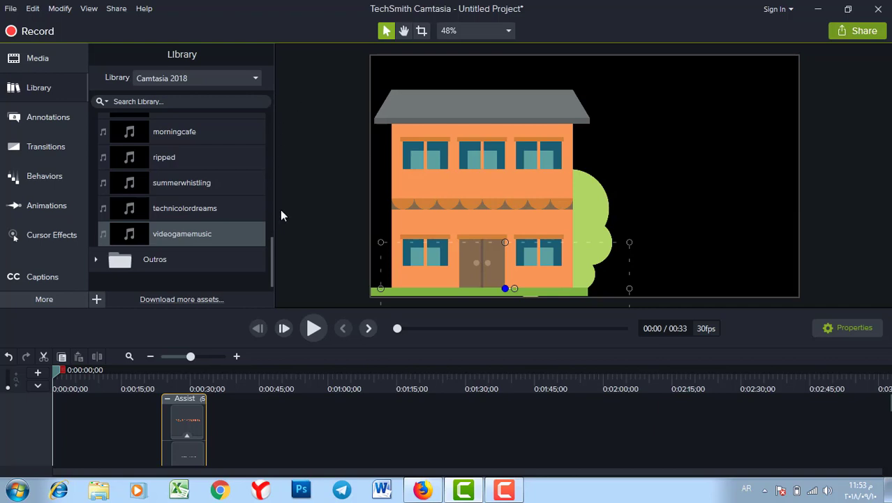
- Collapse the Music Tracks folder and select the Outros folder
drag(269, 248, 266, 139)
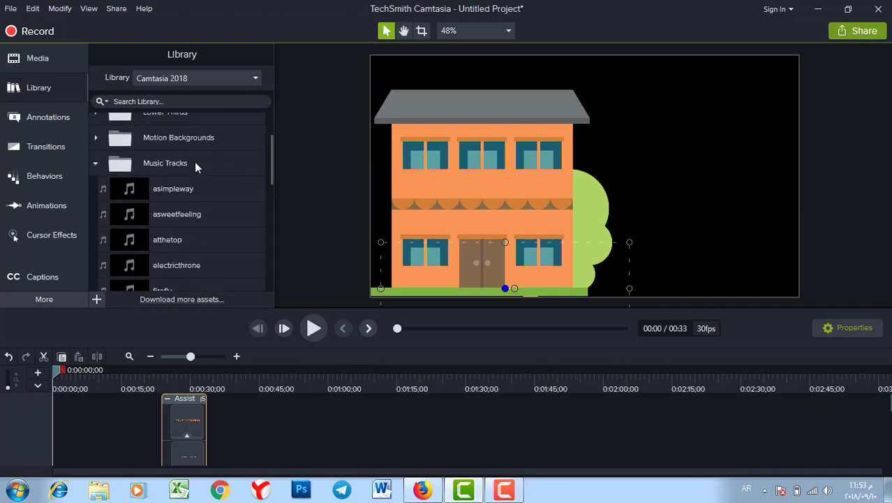
click(96, 162)
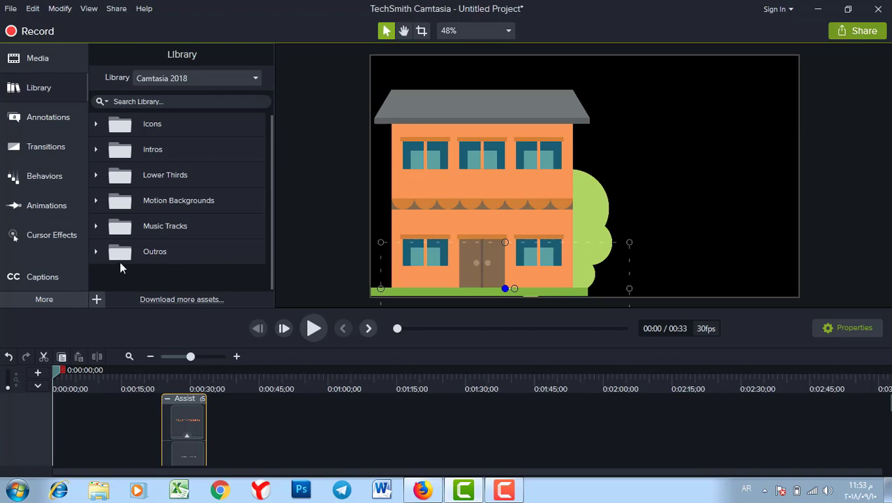
click(145, 118)
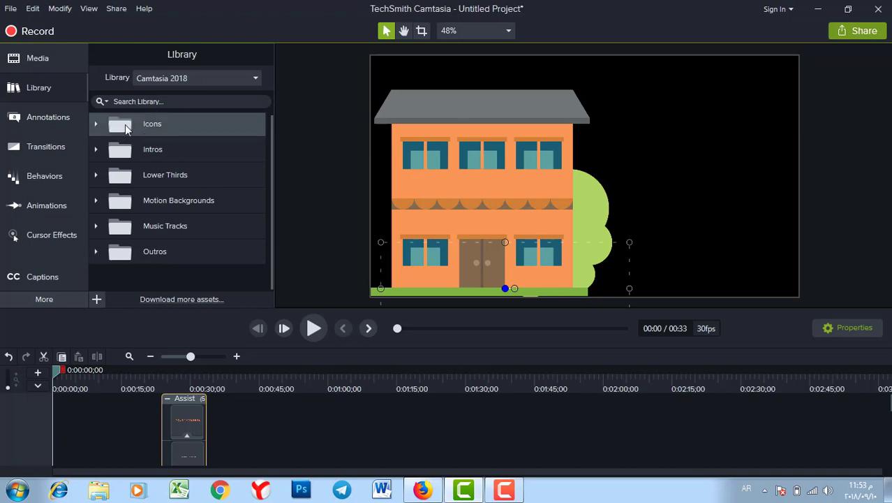
double_click(160, 251)
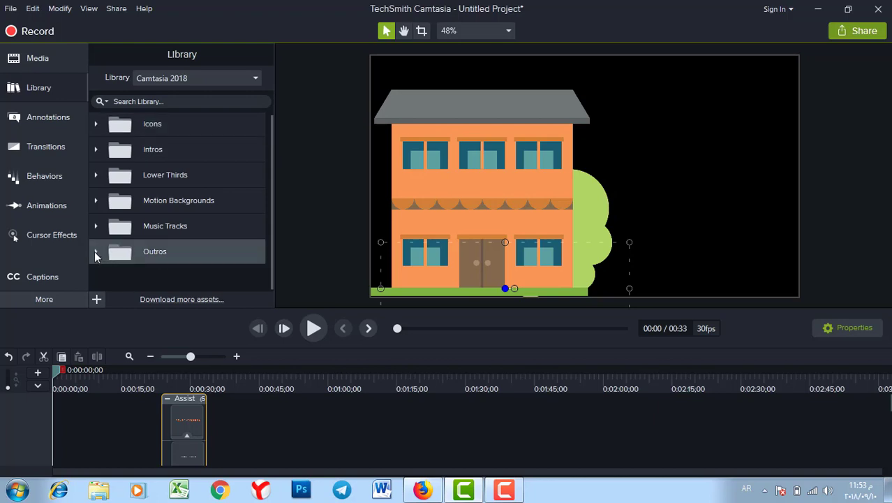
- Look through Simple Bright Outro 3 and Simple Bright Outro 5 in the Outros folder and collapse the folder
drag(271, 200, 269, 256)
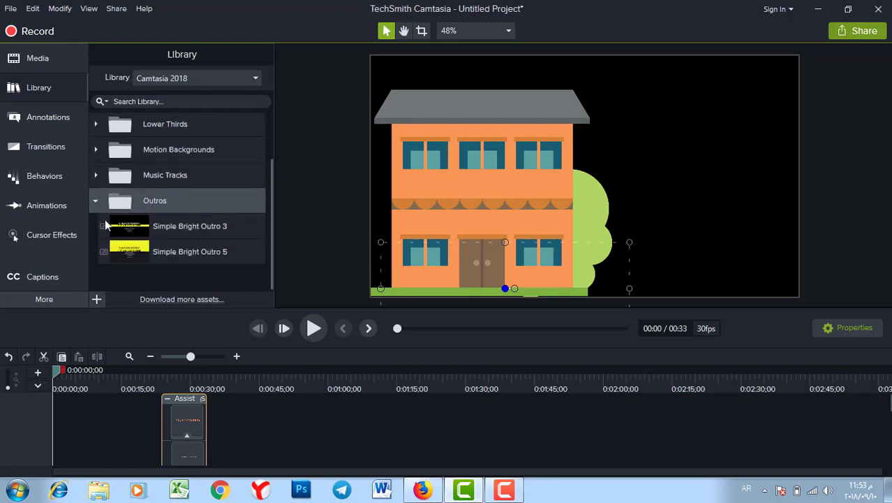
click(149, 228)
click(161, 248)
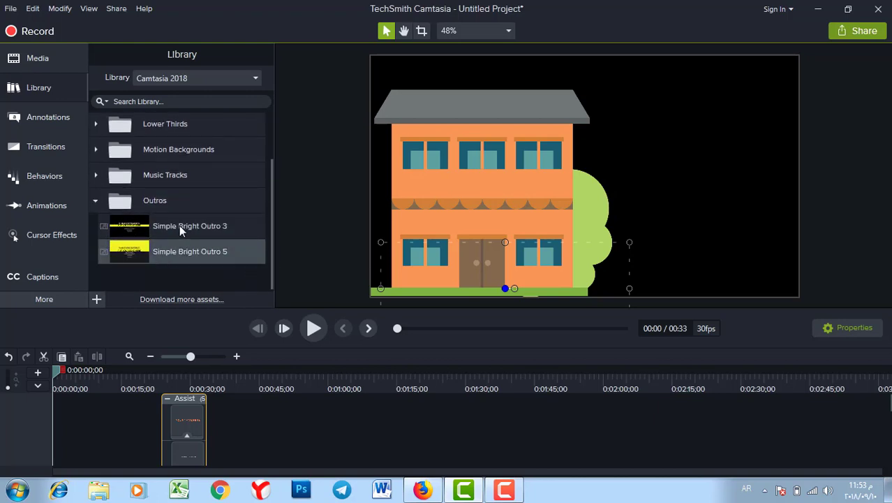
click(181, 224)
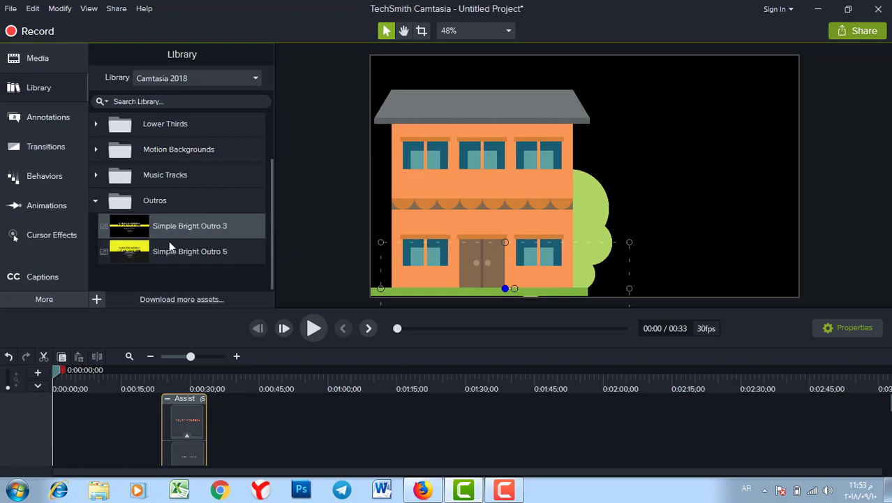
click(139, 259)
click(95, 199)
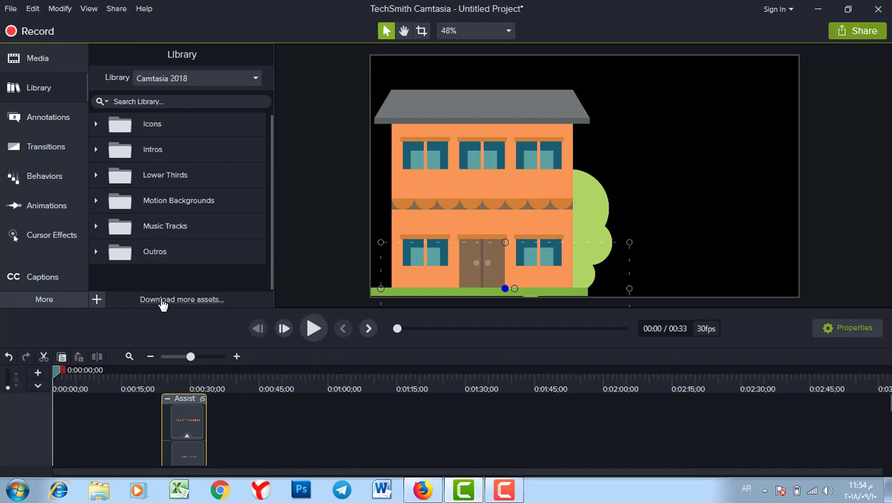
- Check the options for adding a timeline selection or importing media to the library, choosing neither
click(96, 299)
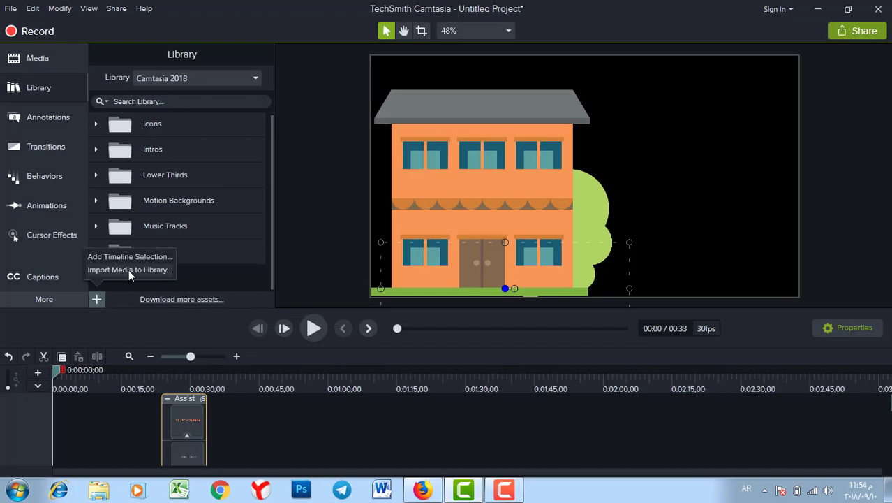
click(205, 285)
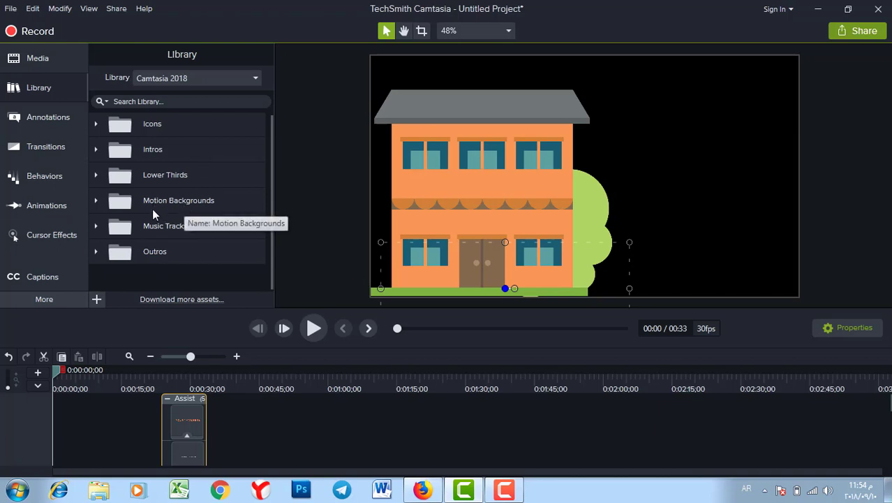
- Add the red speech bubble callout from the Basic style, enlarge it over the house and show its properties
click(28, 119)
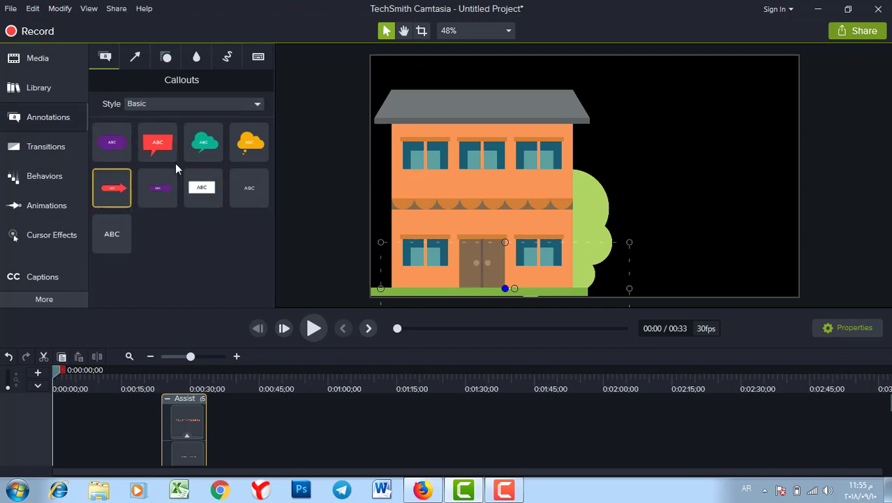
double_click(154, 141)
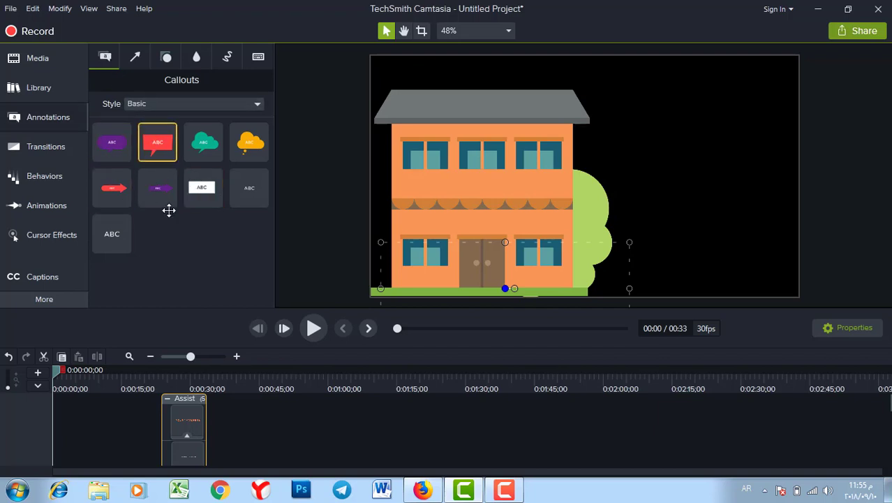
drag(590, 172, 495, 144)
drag(542, 177, 585, 219)
drag(509, 116, 513, 78)
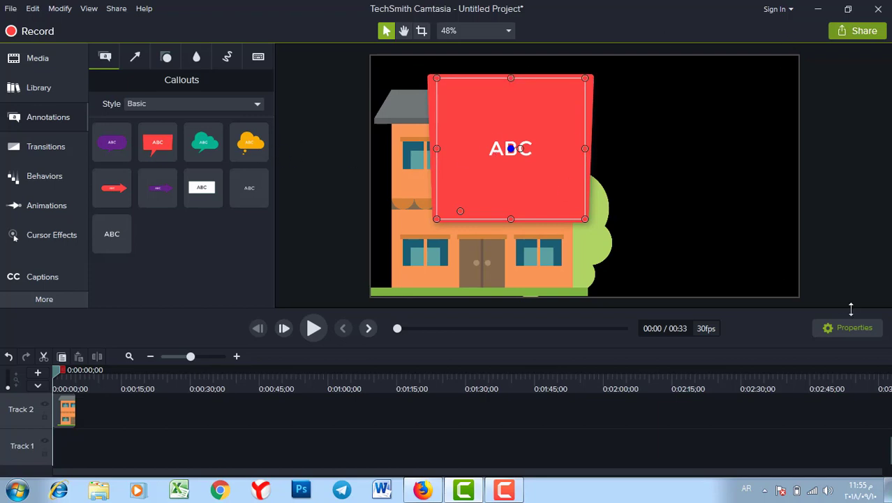
click(838, 326)
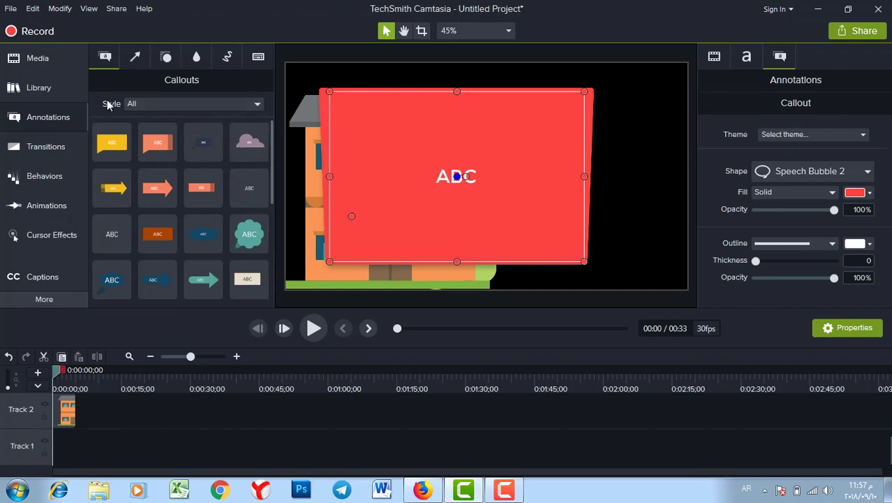
- Look through the Arrows & Lines, Shapes and Blur & Highlight annotation categories
click(136, 59)
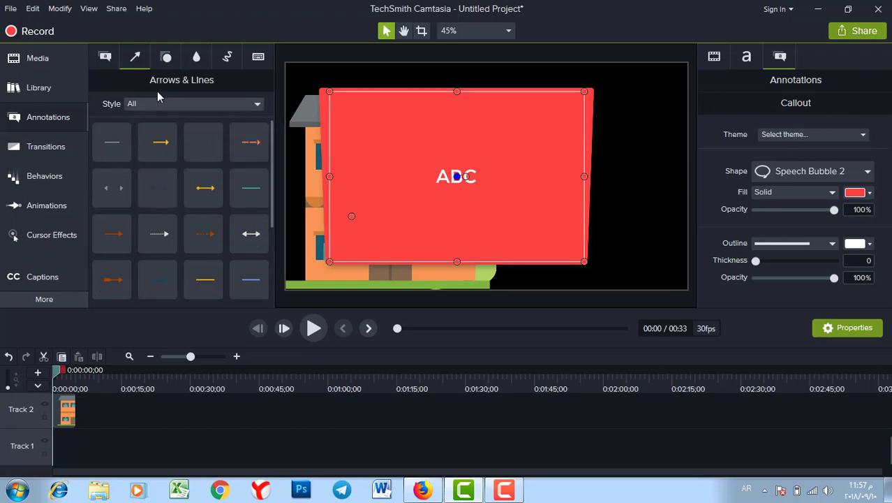
click(166, 58)
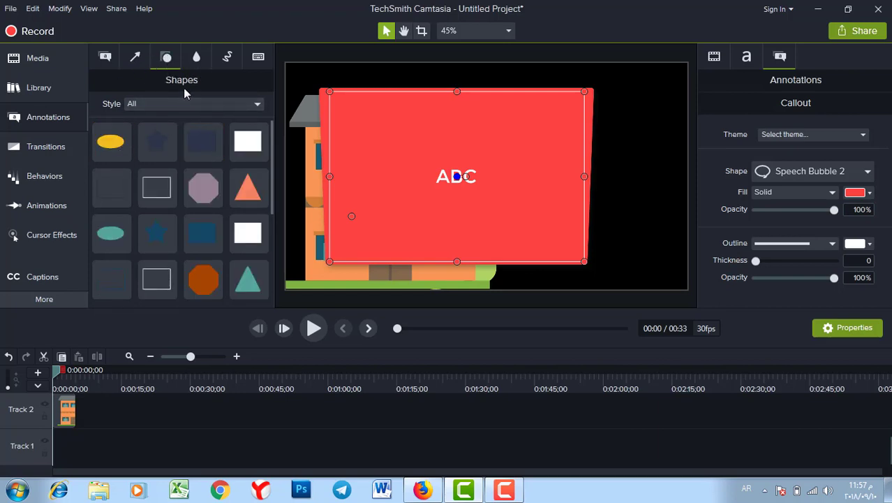
click(195, 59)
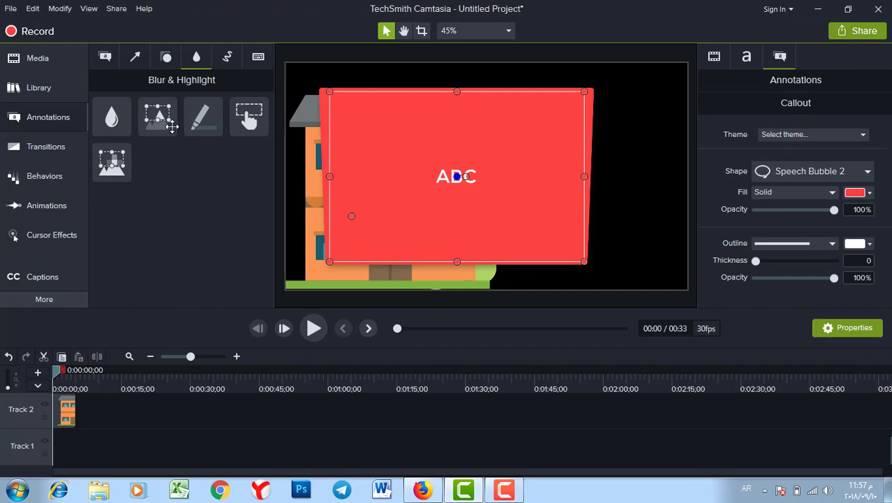
- Add a Sketch Motion rectangle to Track 2 near the 15-second mark and move the red callout off the canvas's left edge
click(227, 58)
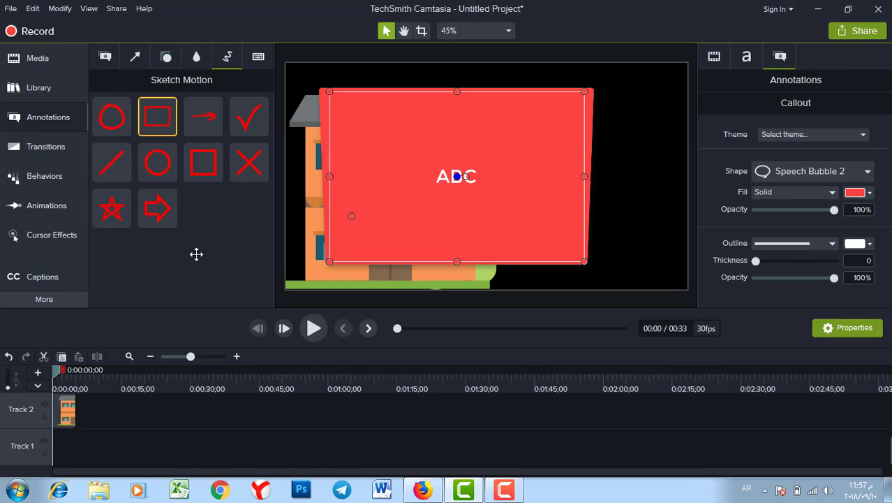
drag(196, 254, 136, 417)
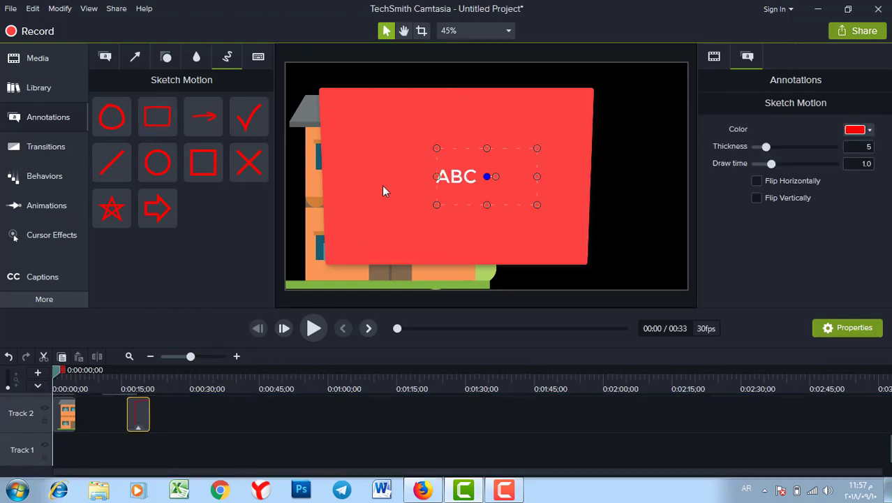
drag(383, 190, 128, 266)
- Play the timeline twice from just before the sketch rectangle to preview its drawing animation, and stop playback
click(124, 387)
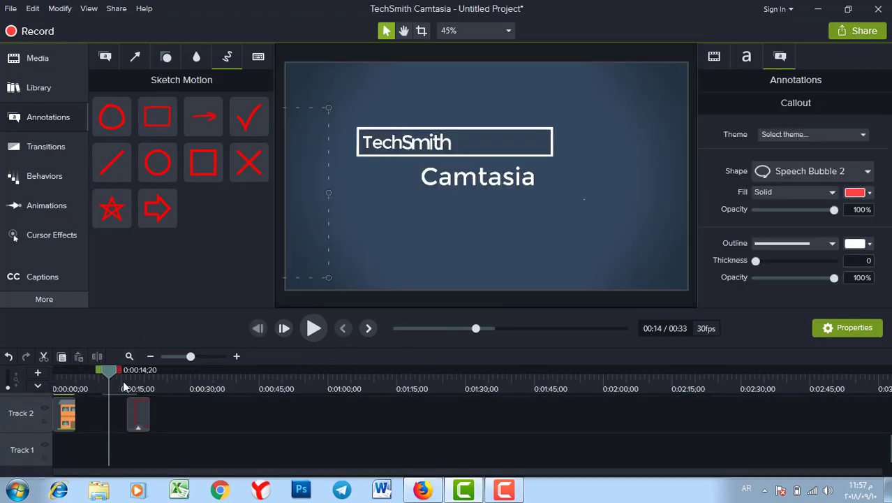
click(313, 329)
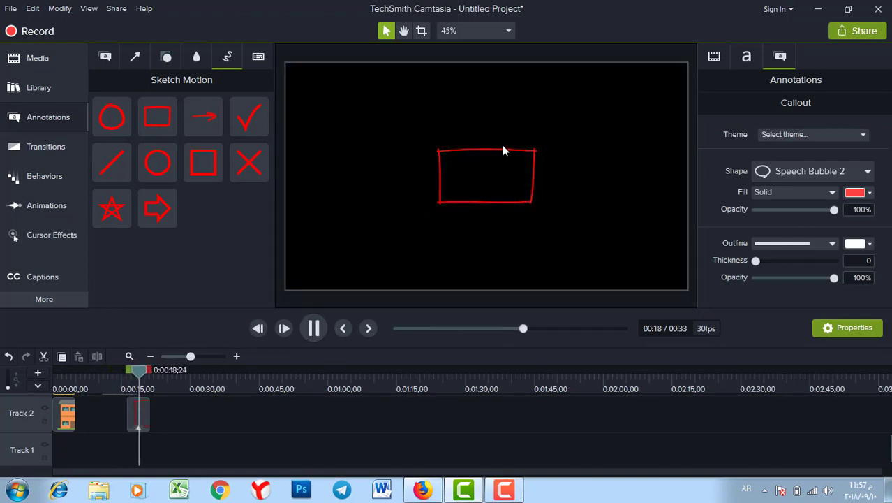
click(129, 379)
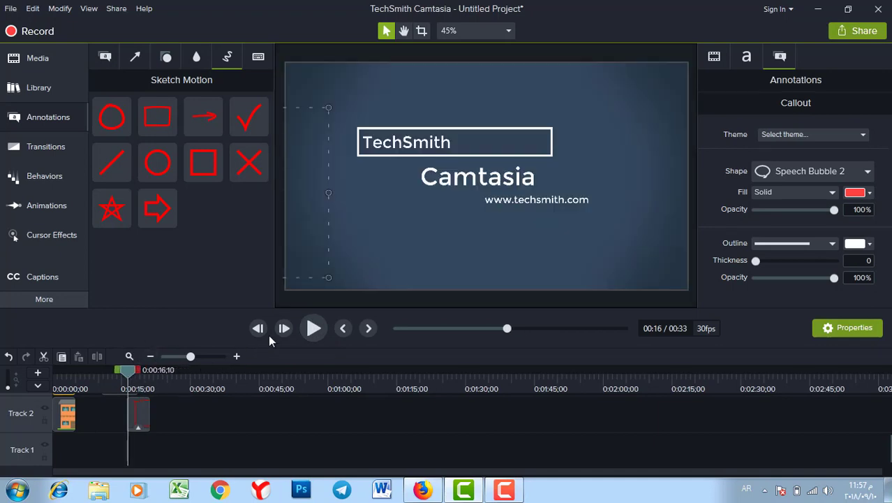
click(315, 328)
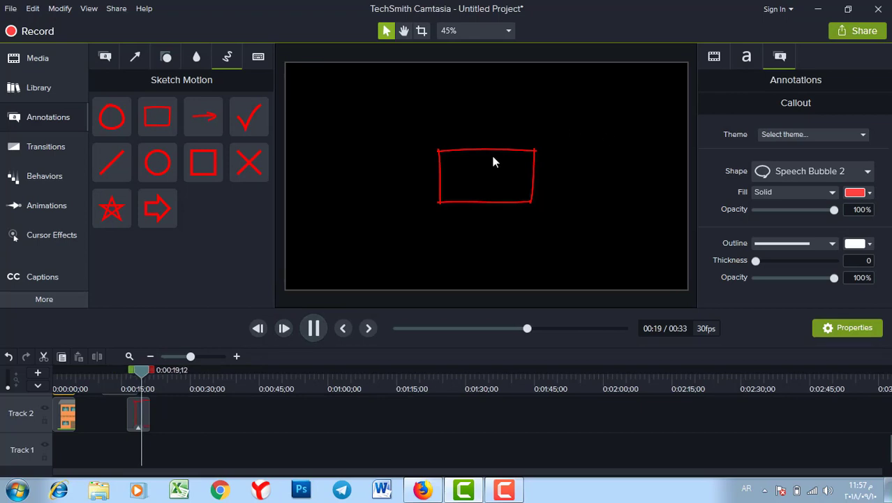
click(313, 328)
- View the keystroke callouts and browse the transitions along with their type categories, keeping the type on All
click(258, 56)
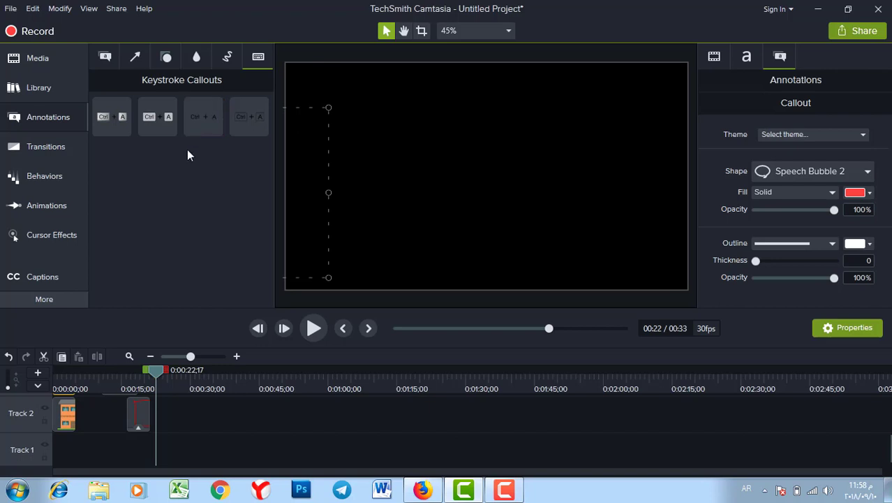
click(35, 148)
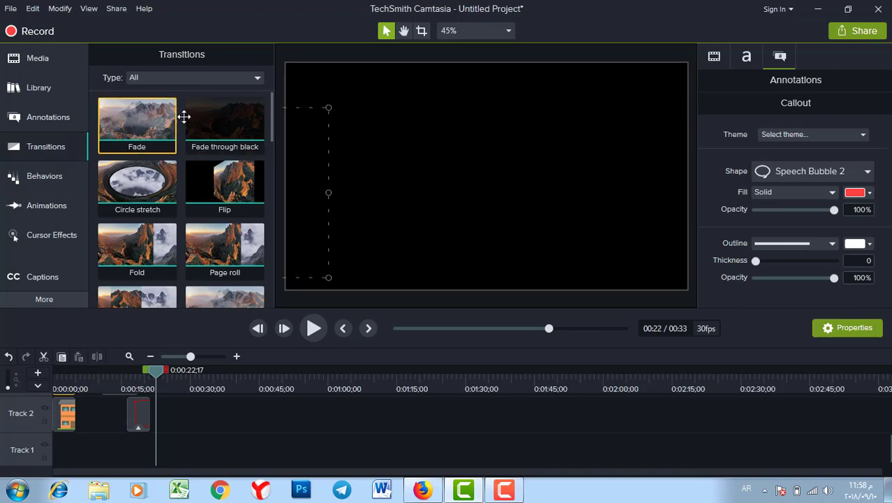
drag(269, 112, 268, 93)
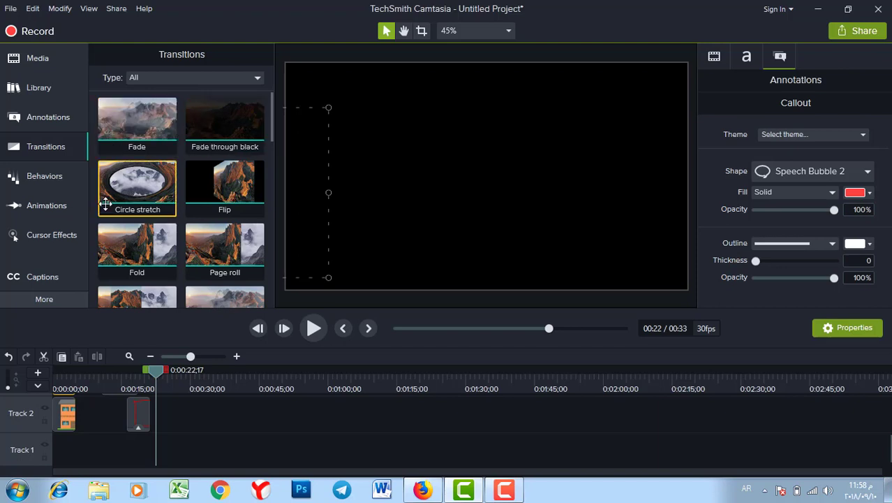
click(234, 79)
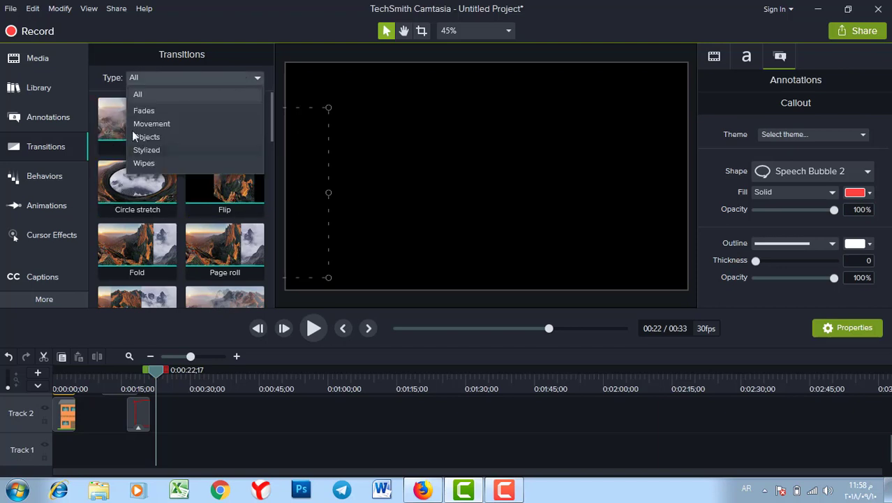
click(138, 78)
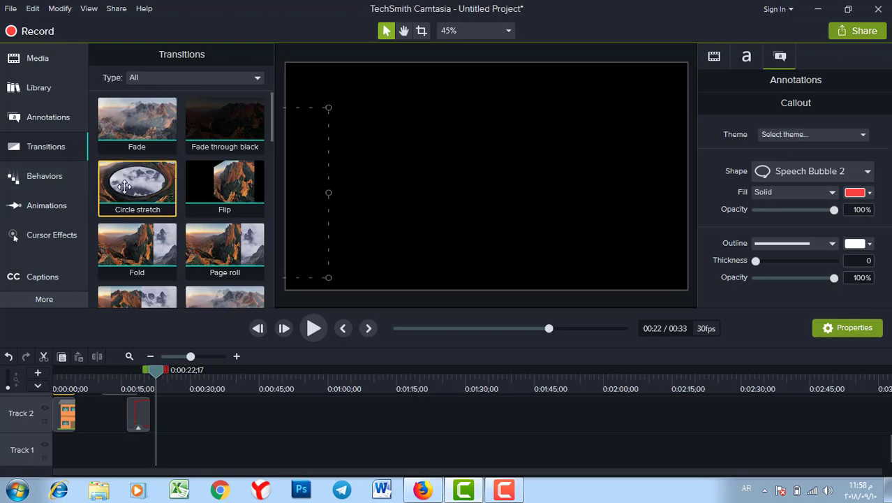
- Browse the full list of behaviors from Drifting to Sliding
click(27, 182)
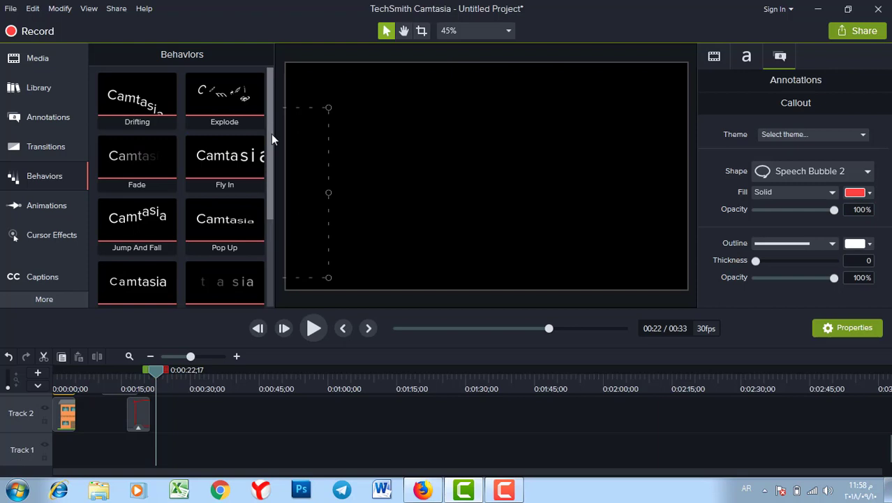
drag(271, 133, 269, 163)
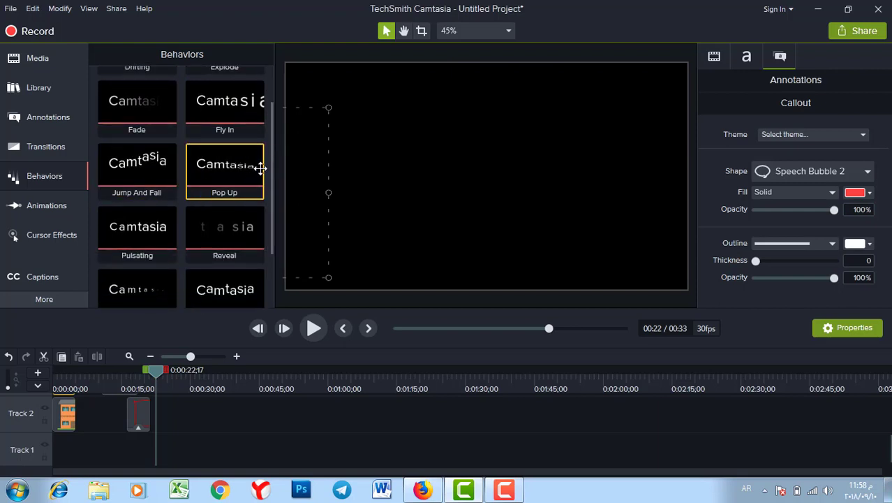
drag(269, 146, 269, 182)
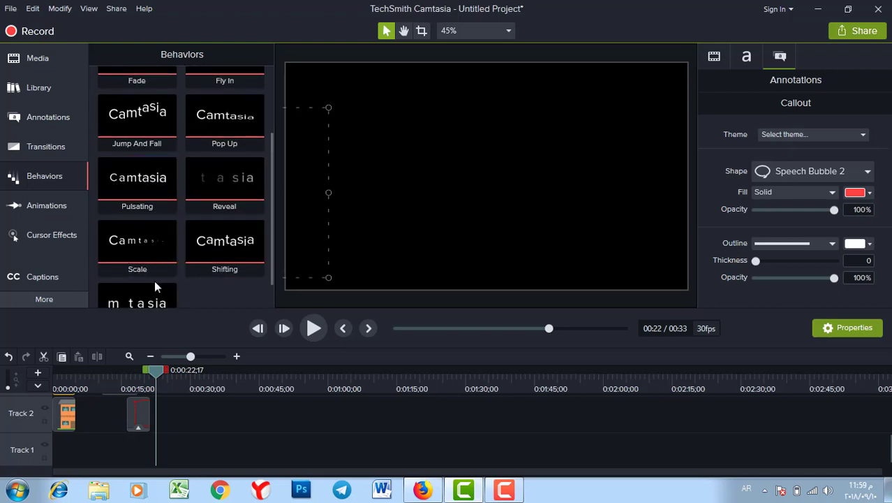
scroll(149, 120, up, 3)
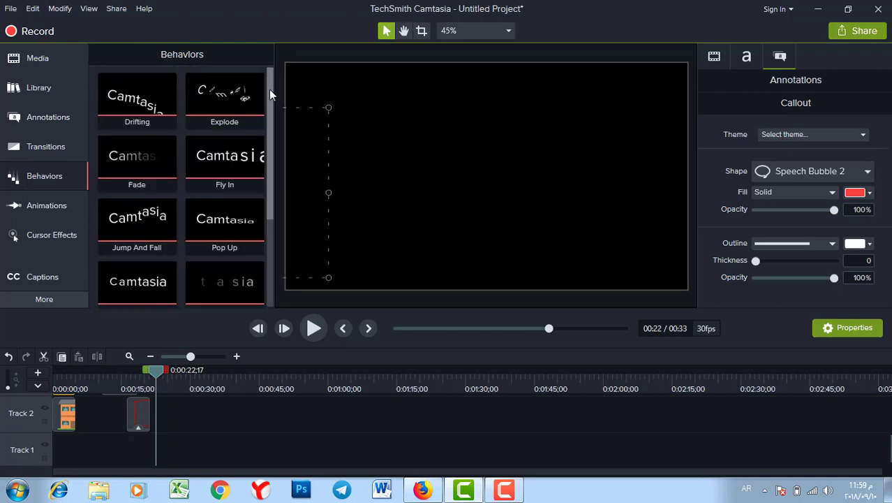
drag(268, 128, 266, 238)
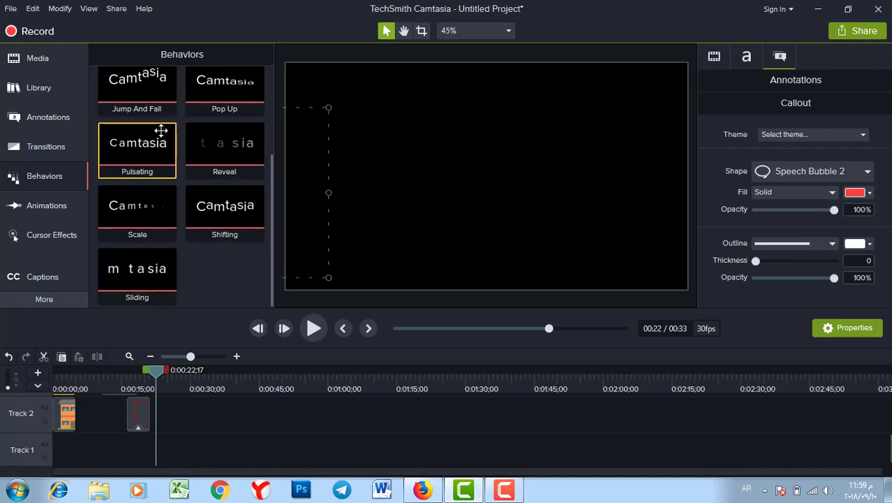
- Compare the Zoom-n-Pan options with the Animations presets and browse the presets from Custom to Smart Focus
click(33, 205)
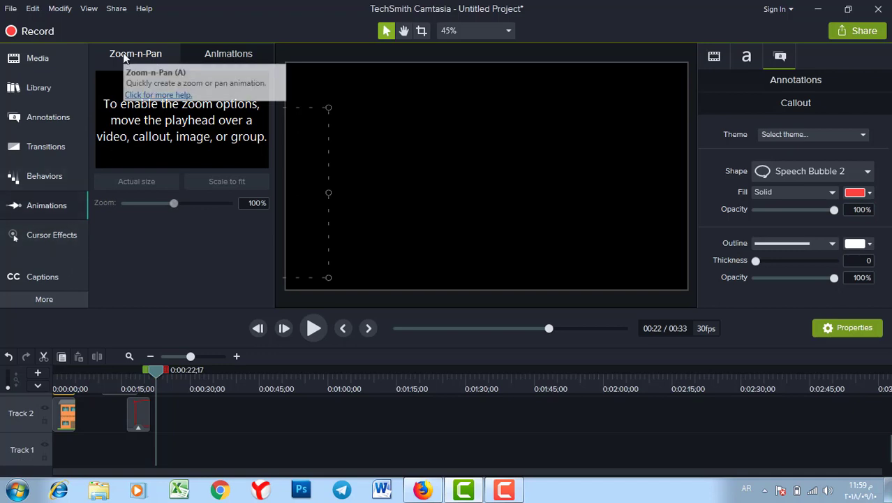
click(225, 54)
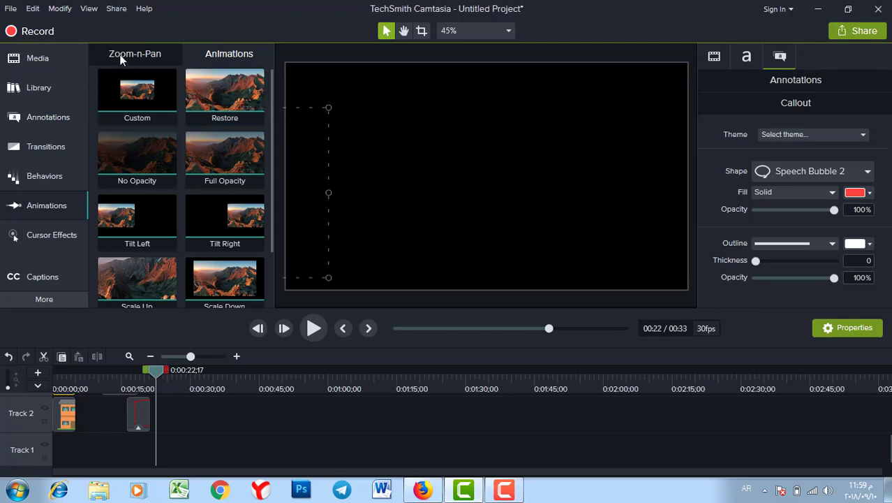
click(148, 60)
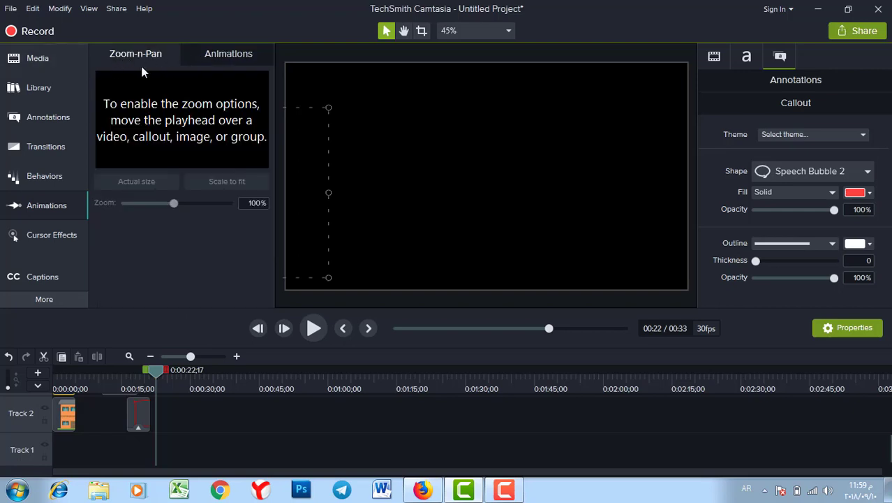
click(217, 54)
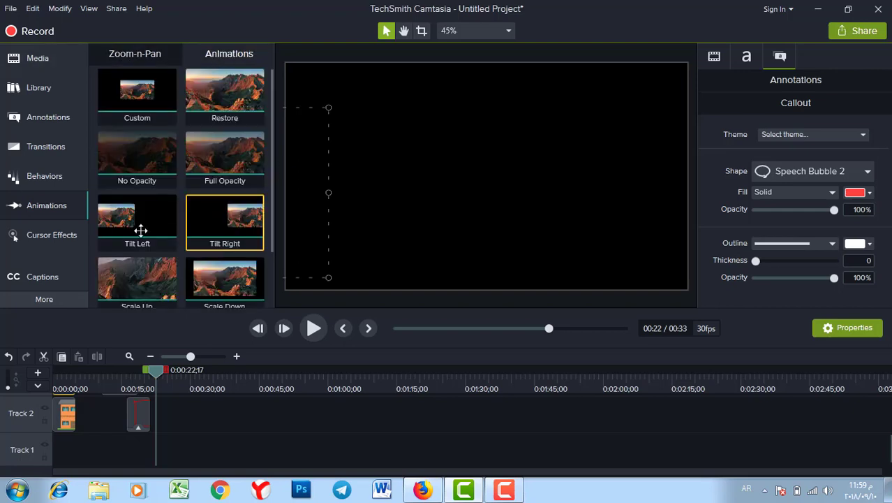
scroll(269, 112, down, 2)
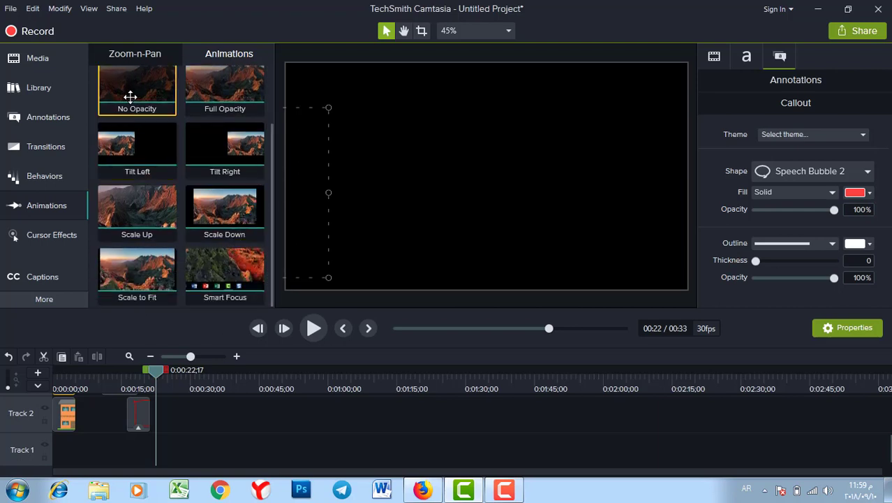
drag(268, 223, 276, 149)
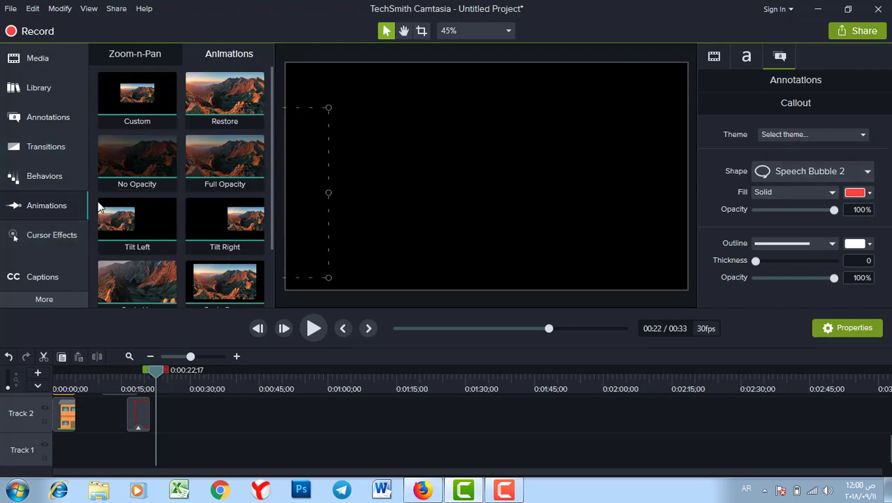
- Look over the cursor effects and add a blank caption to the timeline at 0:00:22;17
click(46, 238)
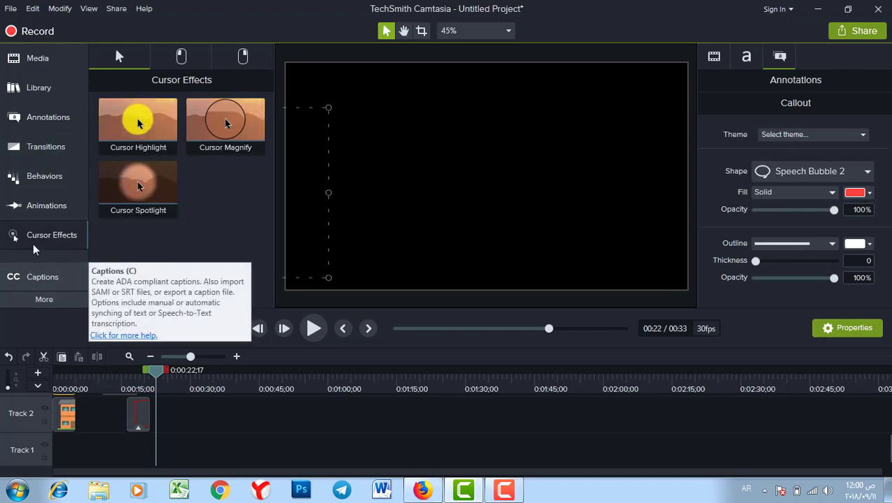
click(44, 301)
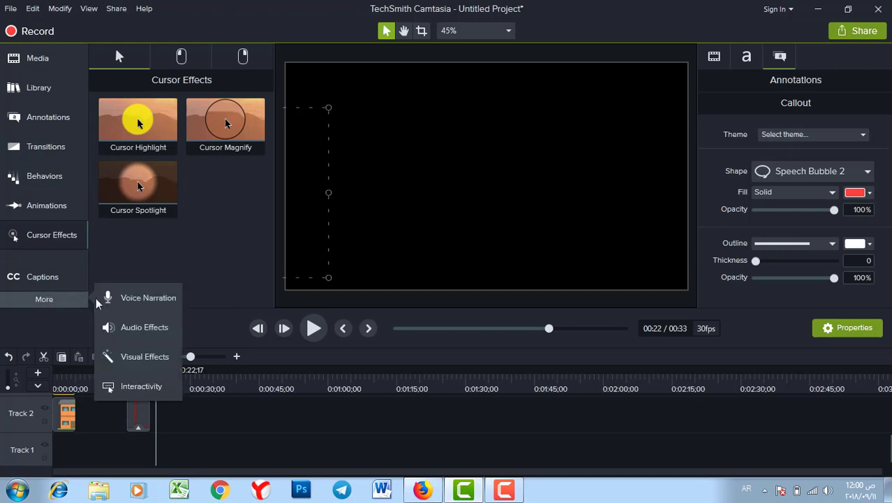
click(25, 279)
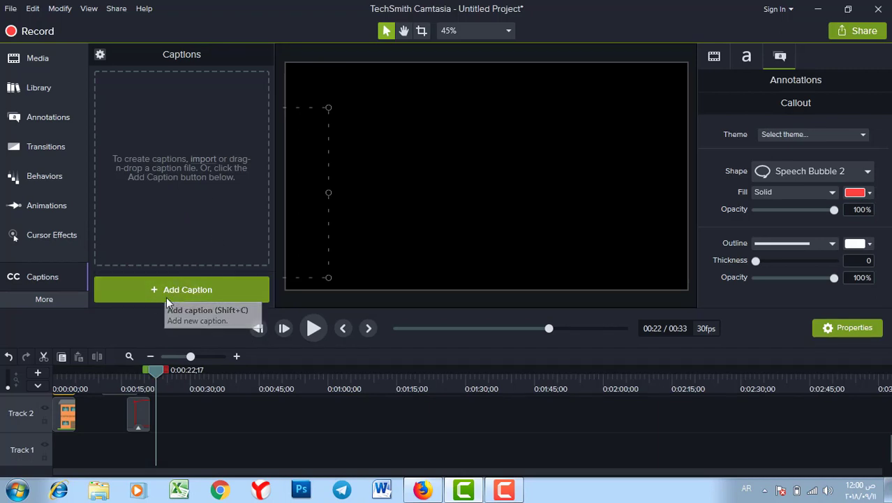
key(shift+c)
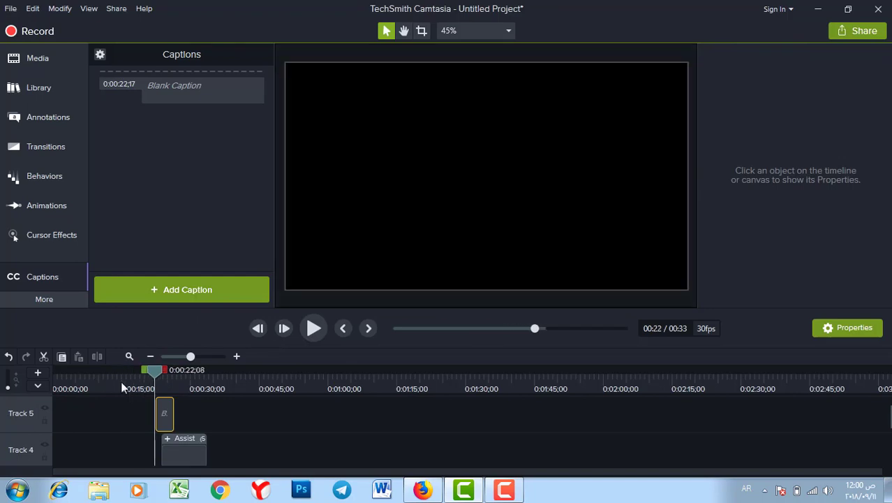
click(143, 382)
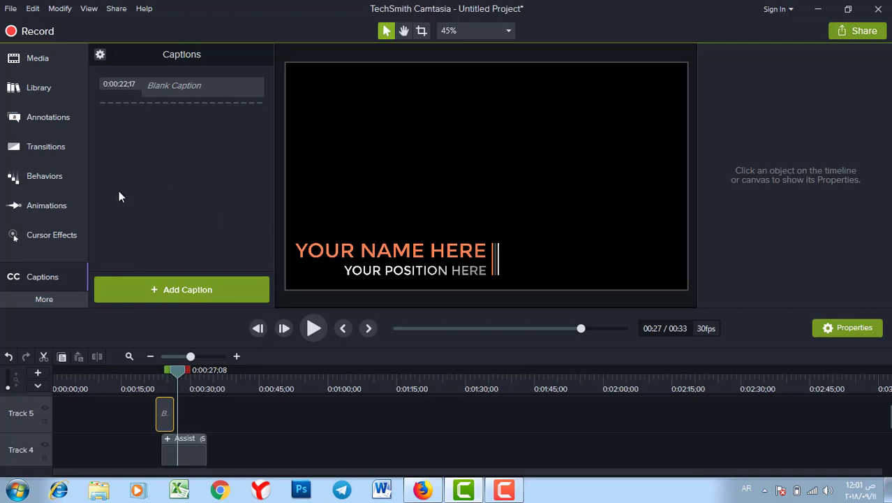
- Examine the voice narration settings, the audio effects and the full list of visual effects down to Interactive Hotspot
click(38, 301)
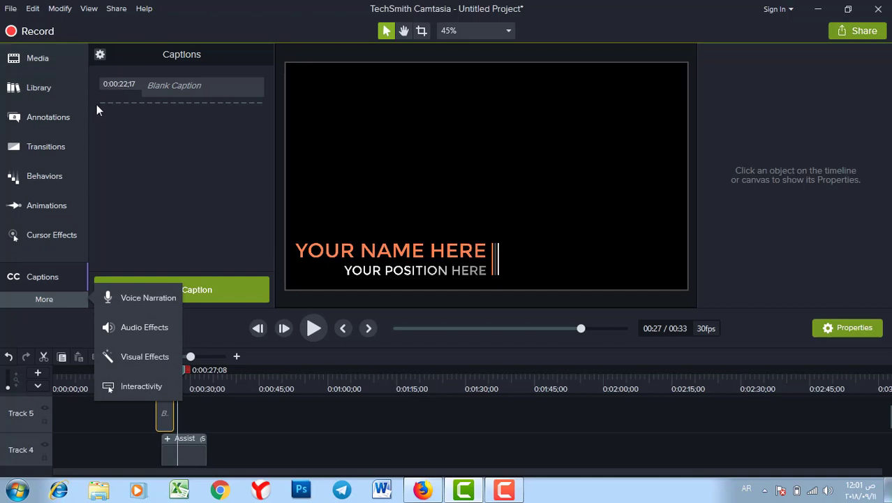
click(157, 298)
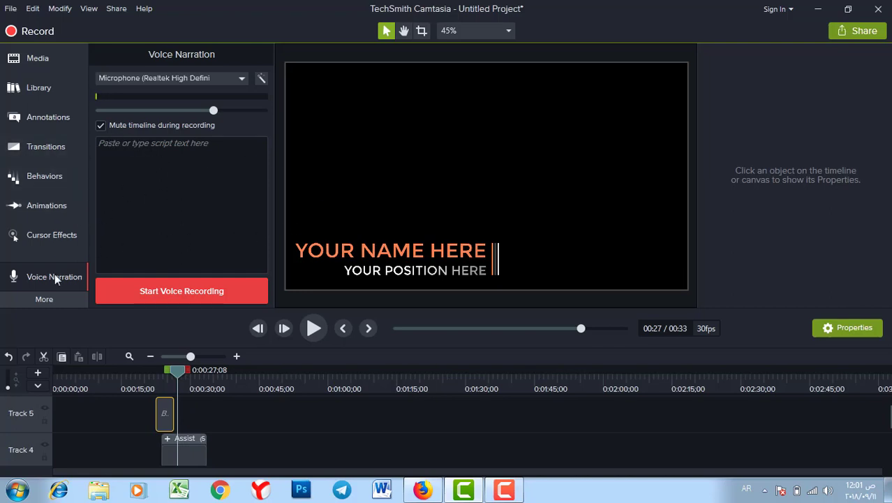
click(36, 299)
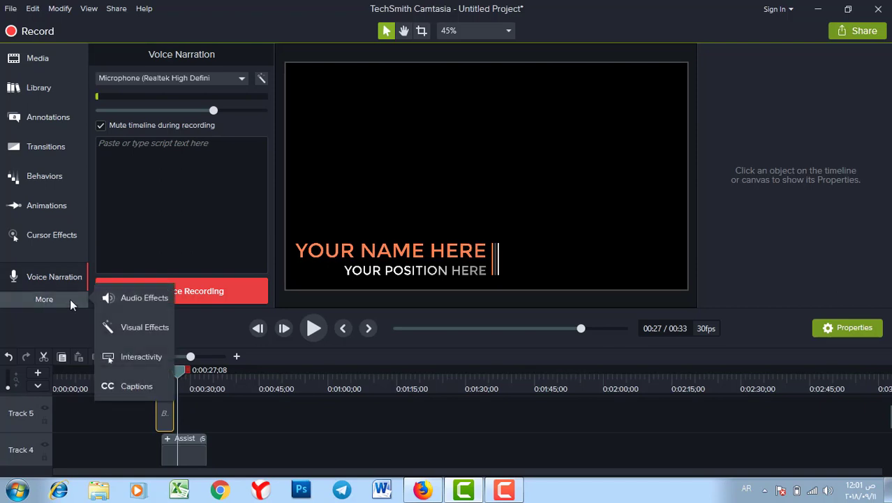
click(136, 299)
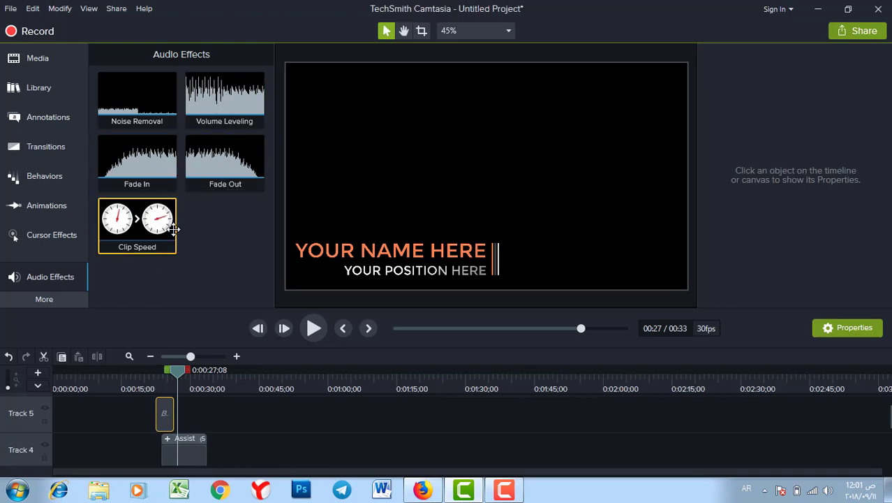
click(51, 300)
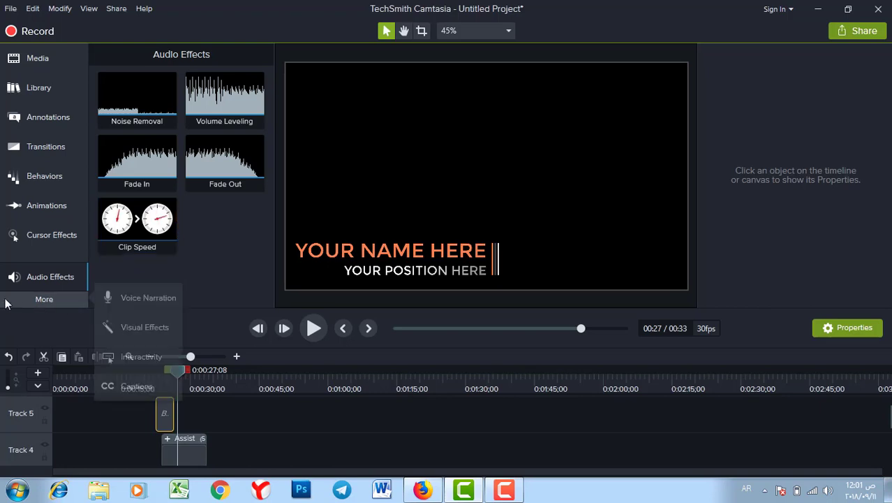
click(135, 328)
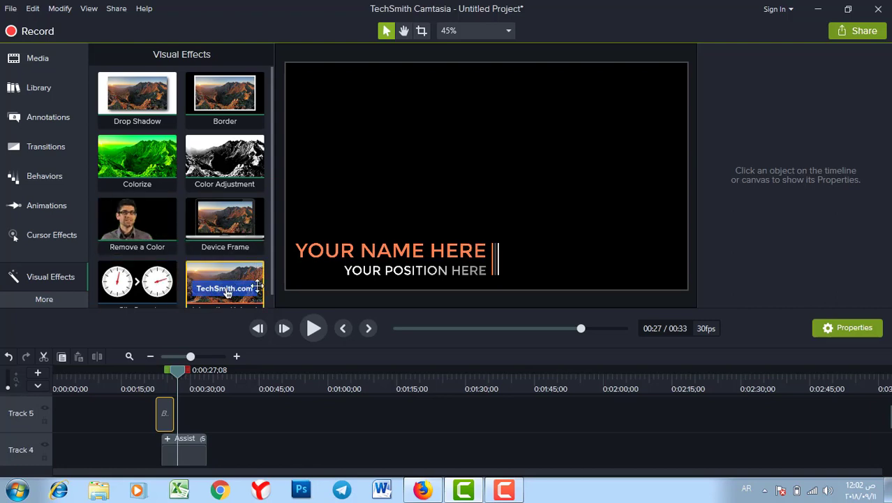
drag(267, 251, 267, 284)
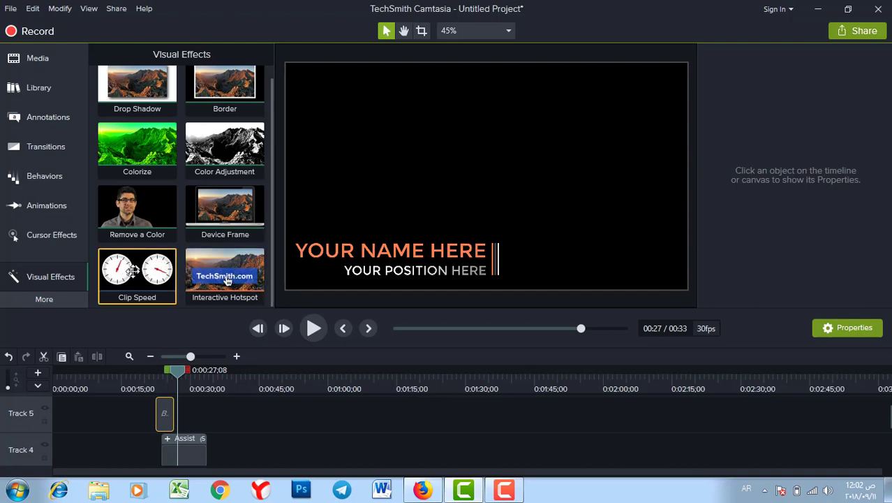
- Add a quiz to the timeline at 0:00:27;08 and review its options and question settings
click(44, 299)
click(70, 344)
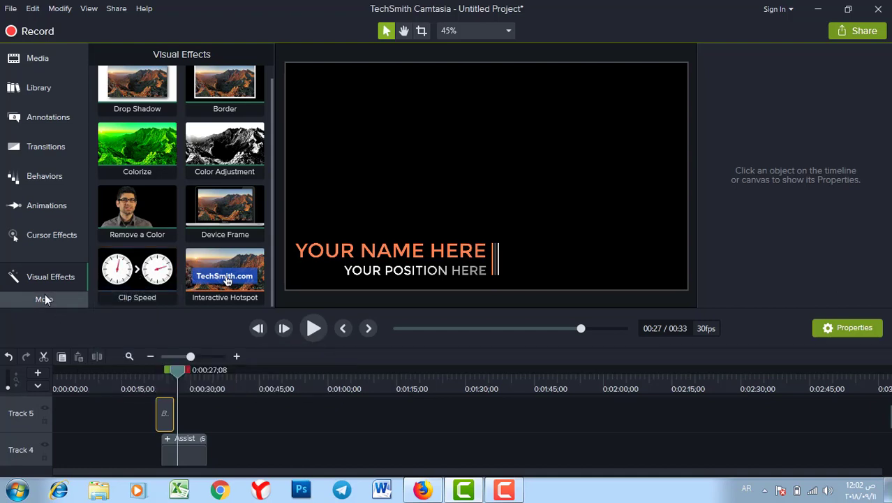
click(47, 301)
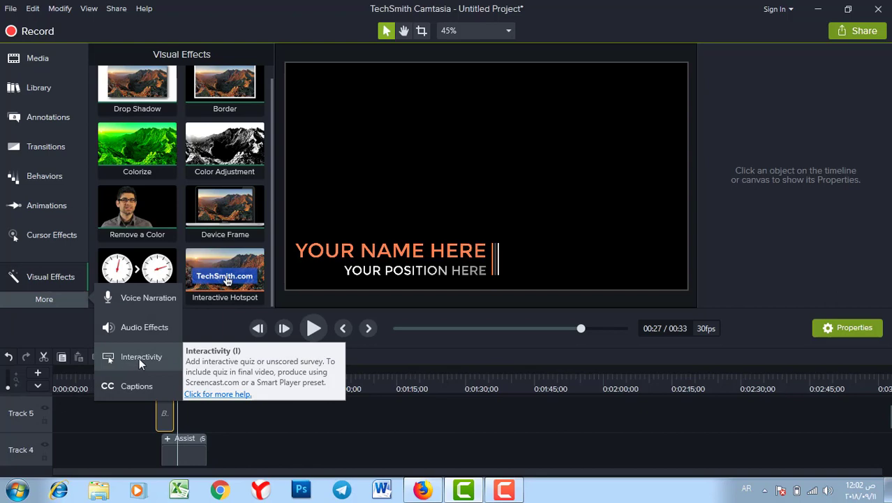
click(139, 357)
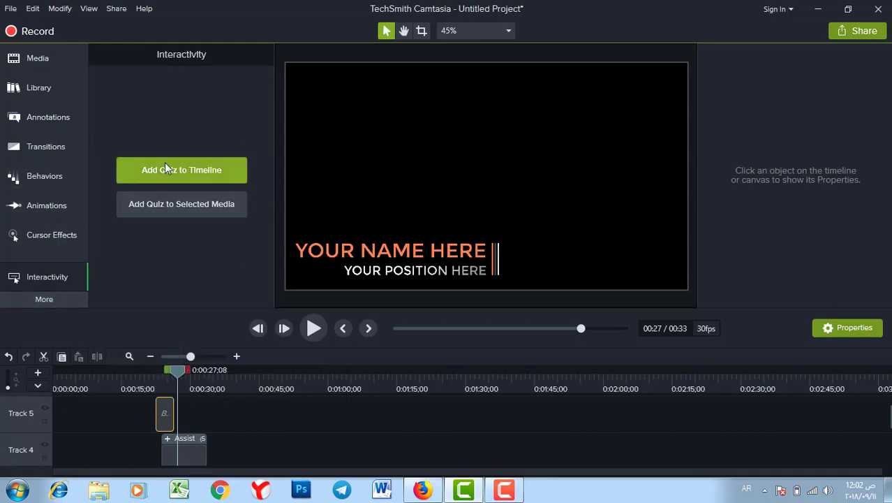
click(210, 171)
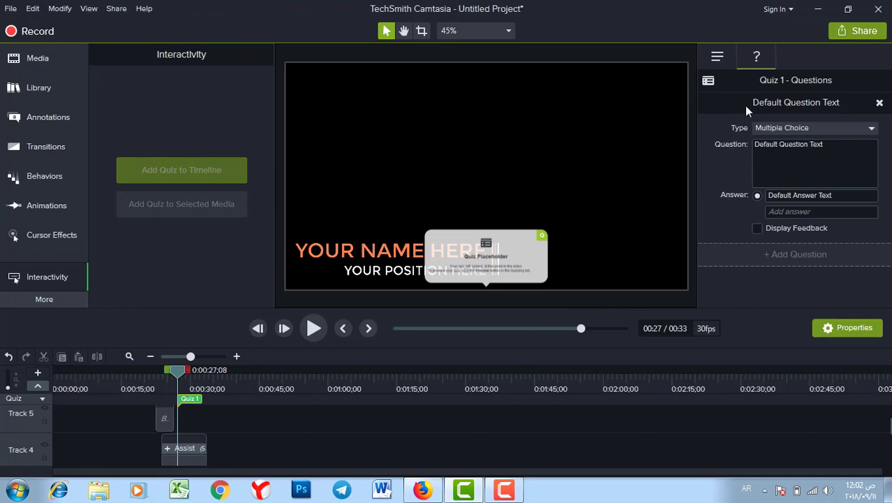
click(729, 65)
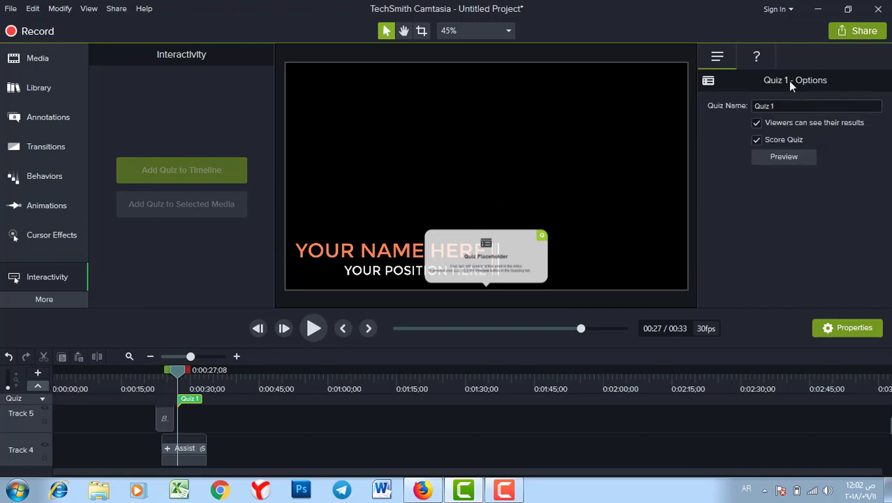
click(754, 59)
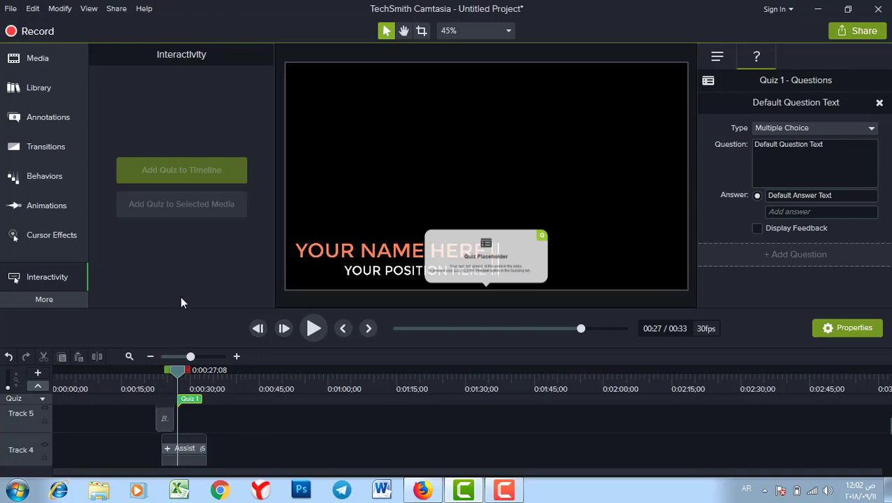
click(47, 297)
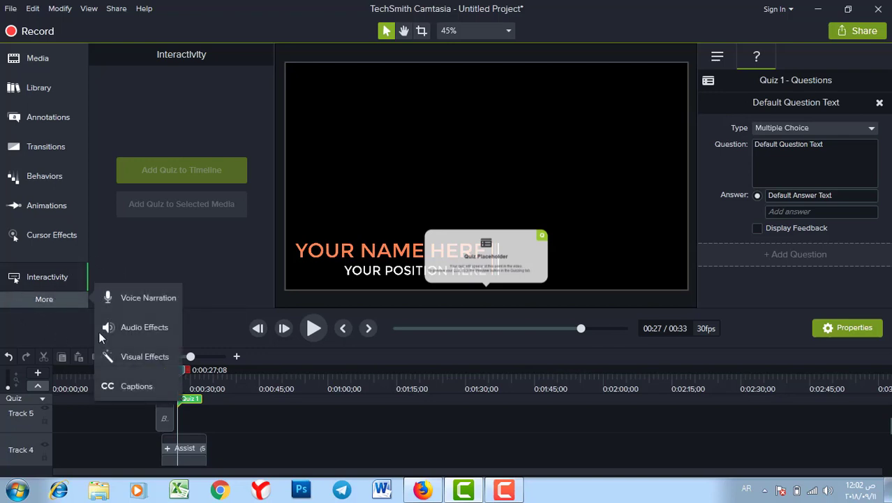